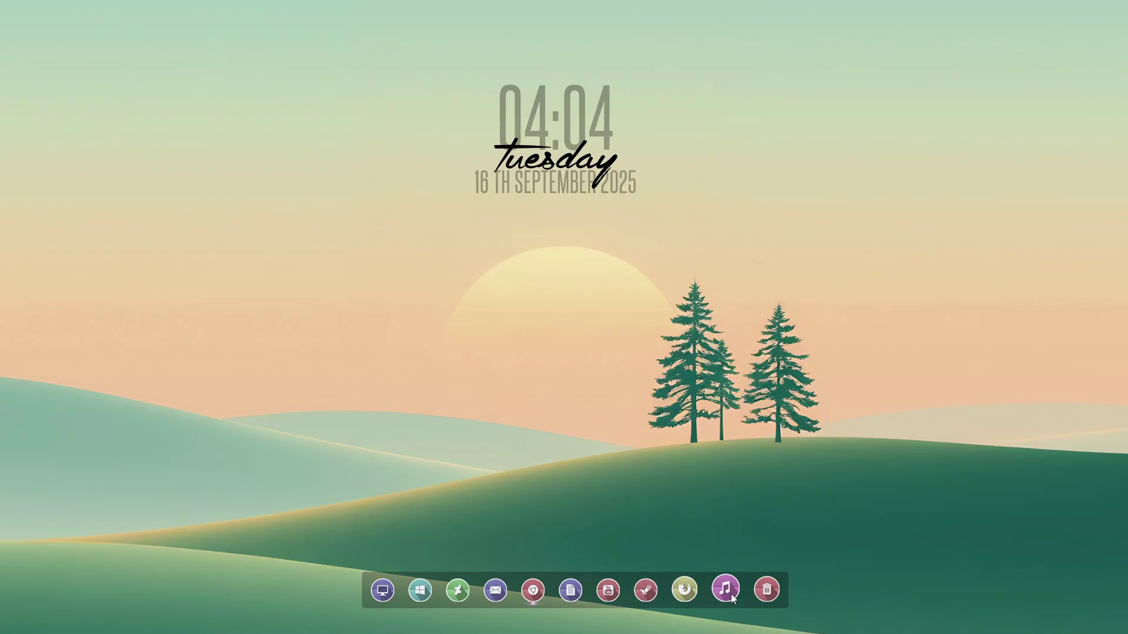
Open This PC from the dock, shift its window slightly and close it again.
click(389, 587)
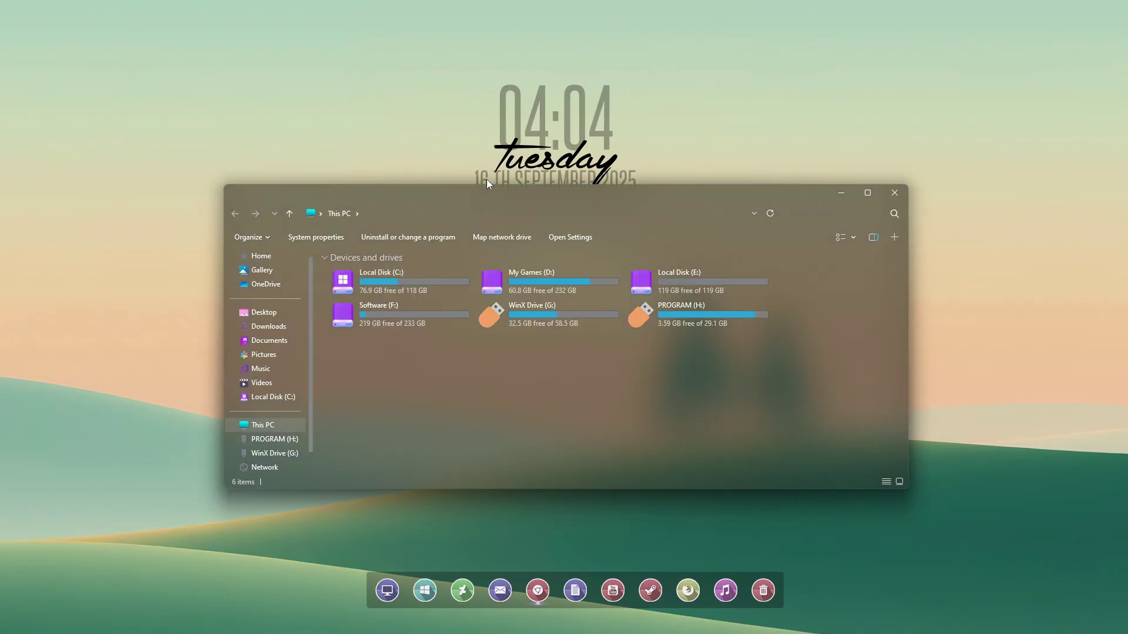
drag(481, 192, 513, 207)
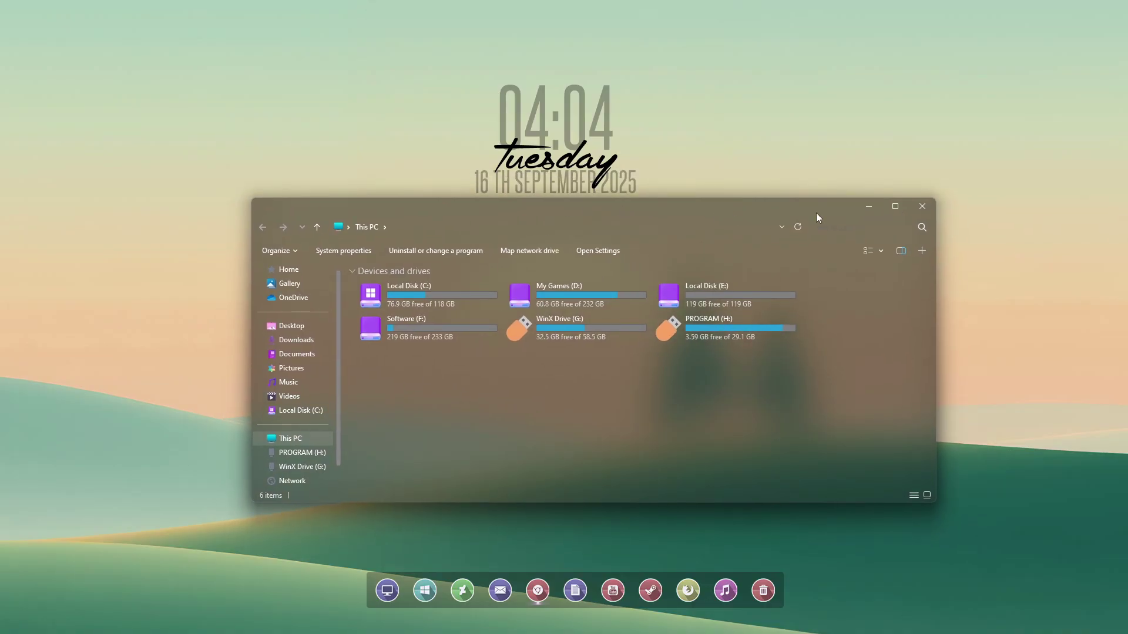
click(922, 206)
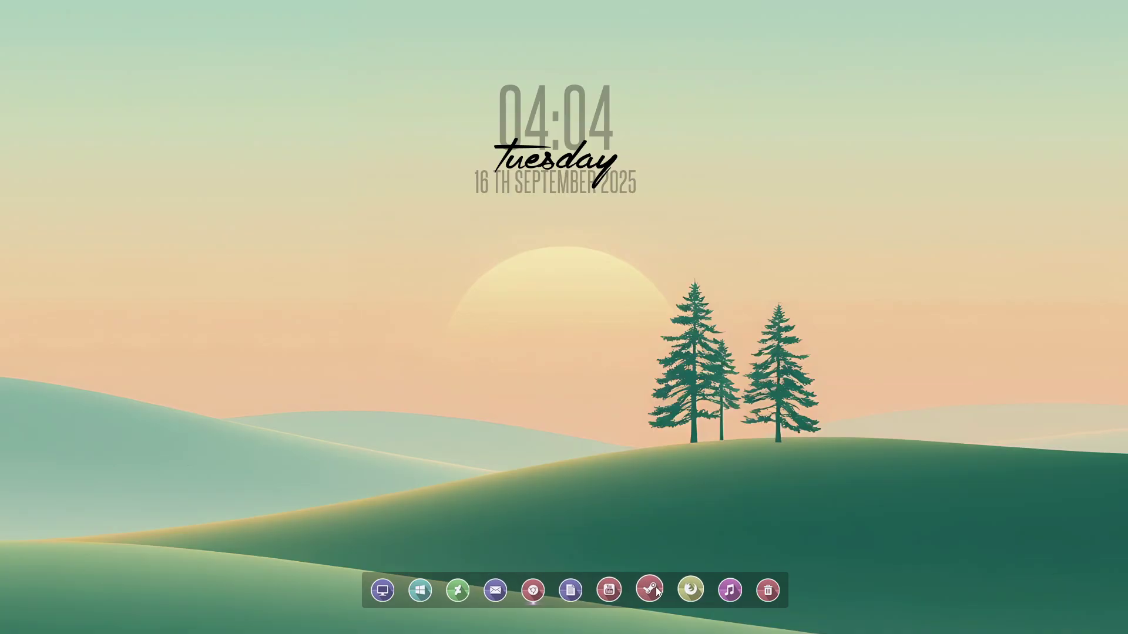
View the dock's media player settings, move the dialog clear of the dock and close it unchanged.
mouse_move(717, 586)
click(776, 535)
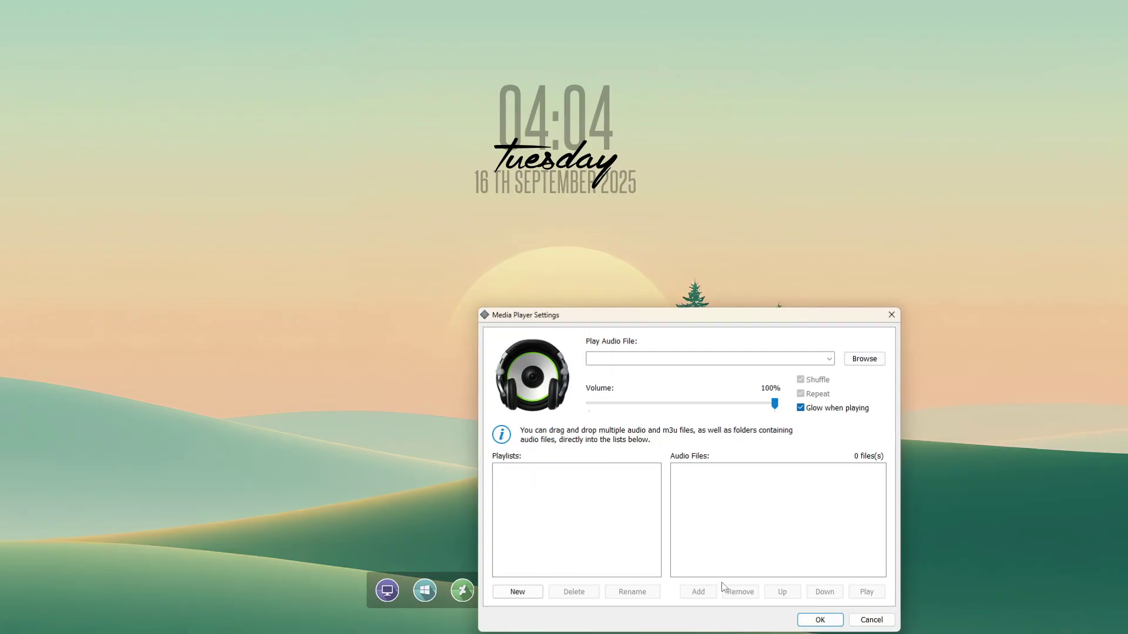
drag(670, 323, 564, 243)
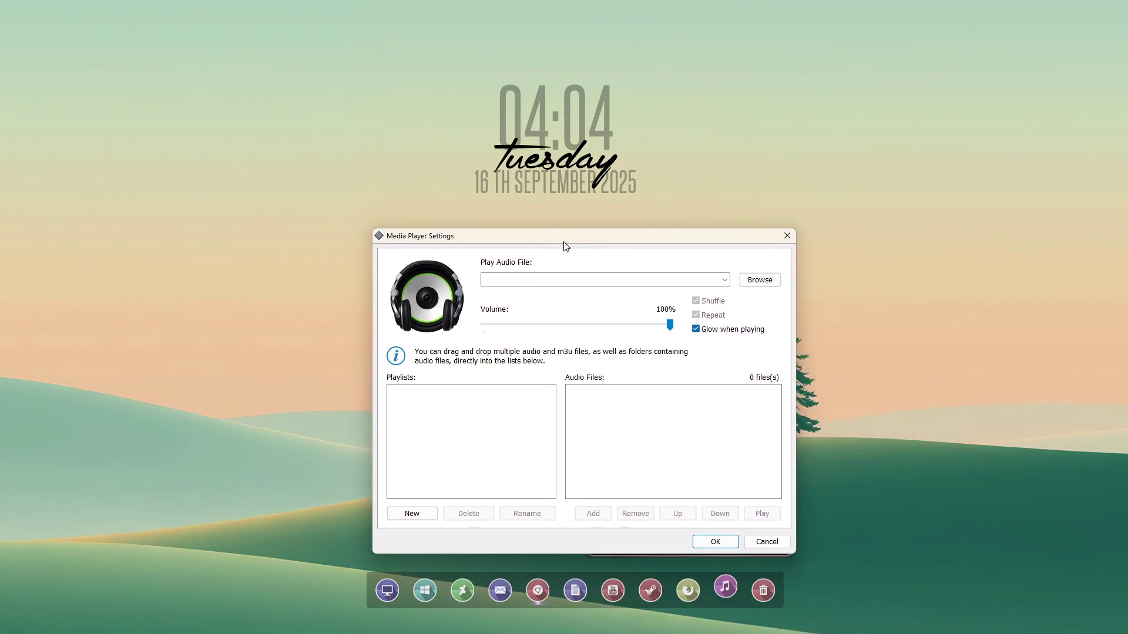
click(785, 238)
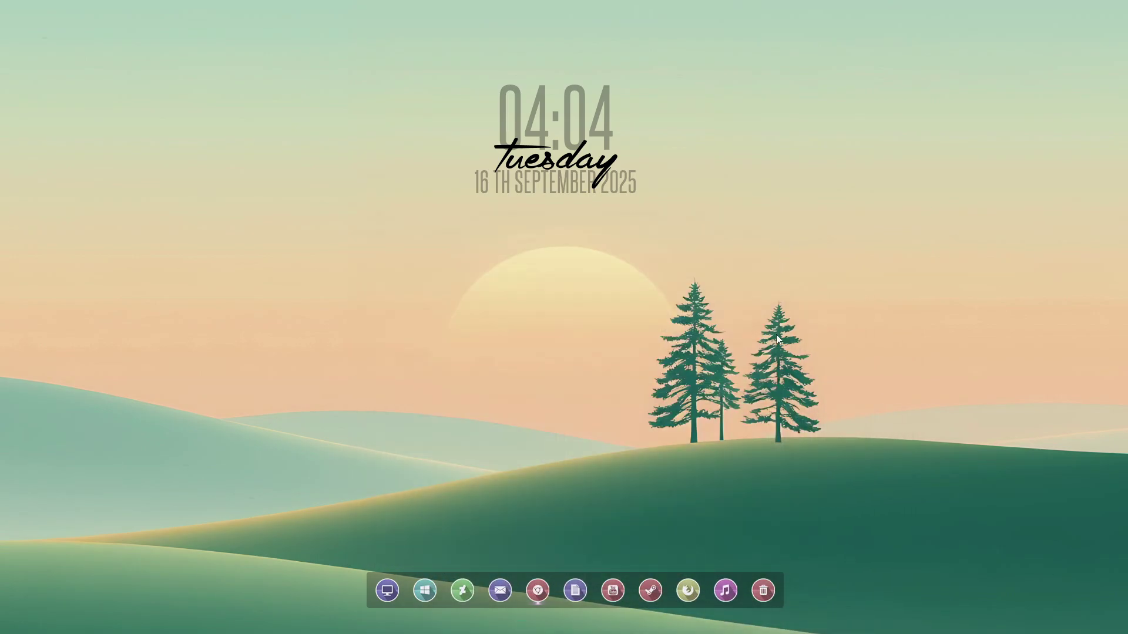
Open the Recycle Bin from the dock, reposition its window and close it again.
click(764, 588)
drag(604, 218, 556, 183)
click(876, 179)
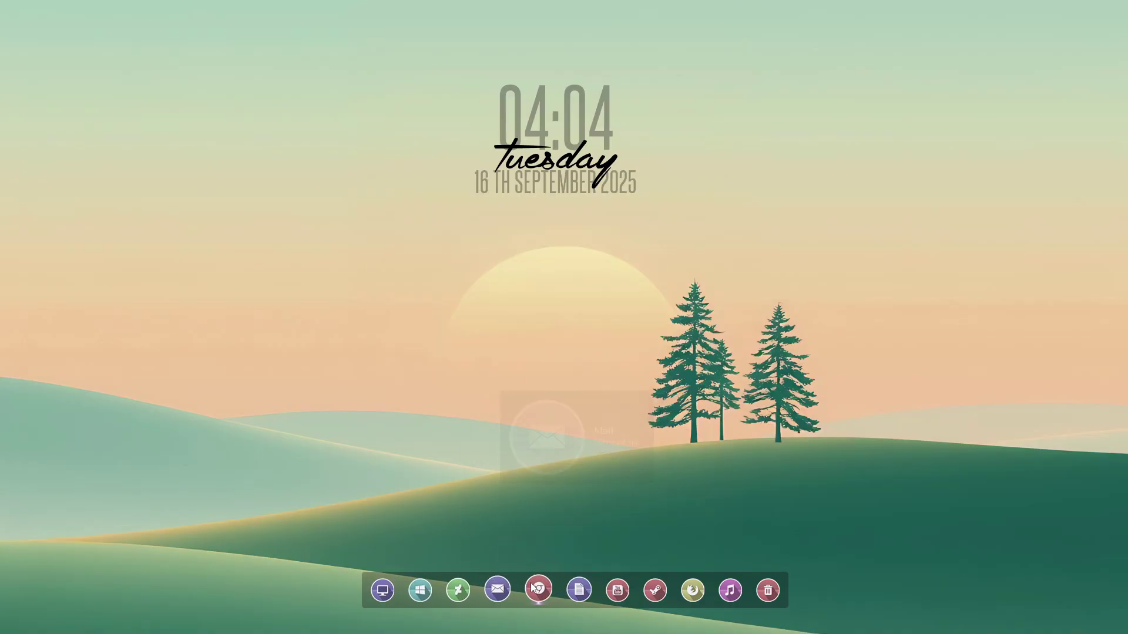
mouse_move(534, 587)
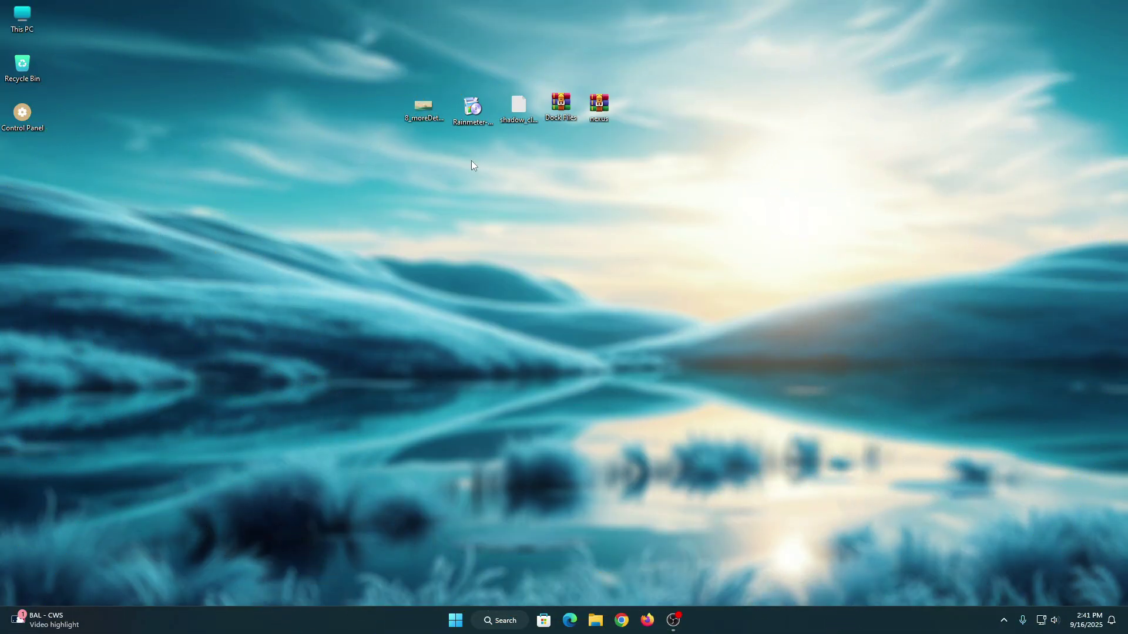
Install Rainmeter as administrator with the standard 64-bit installation, launching on startup, and run it when setup finishes.
right_click(471, 111)
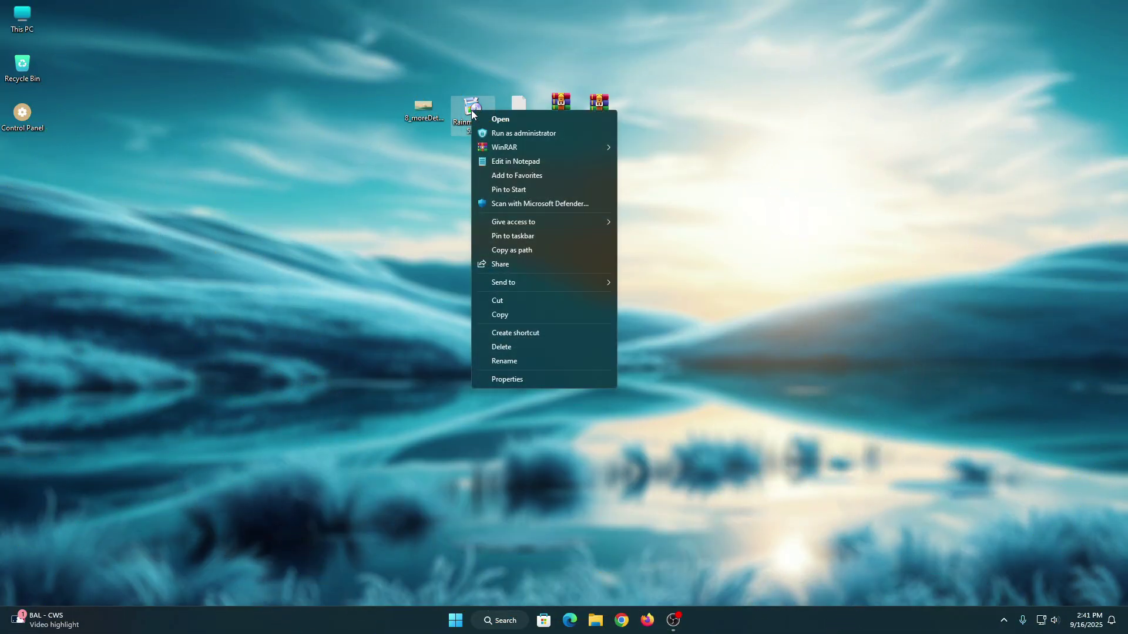
click(503, 133)
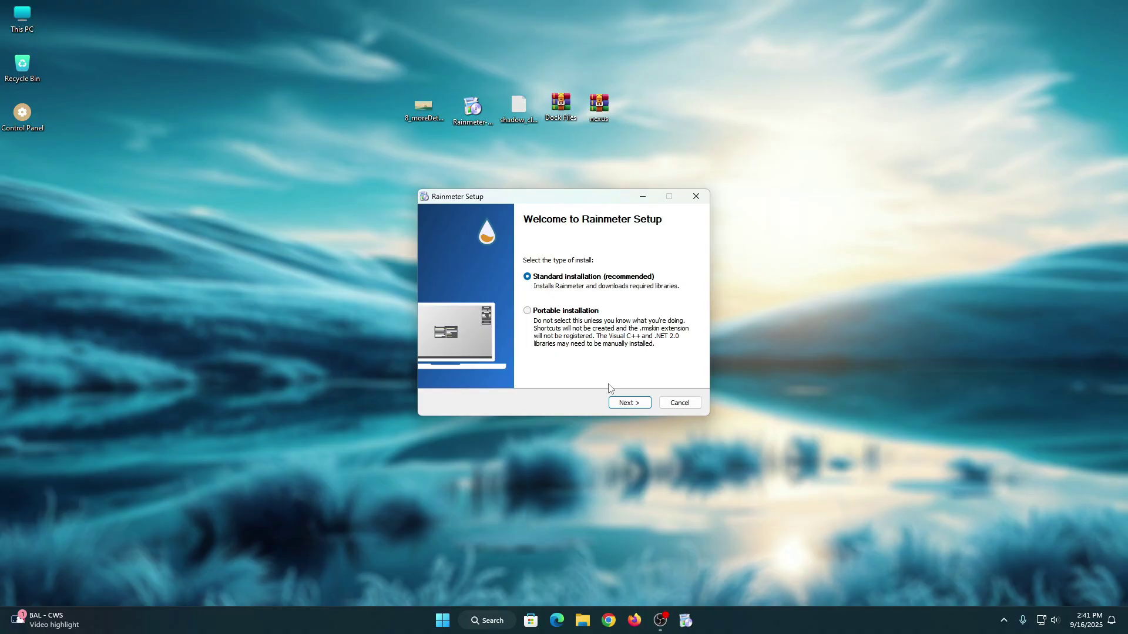
click(624, 403)
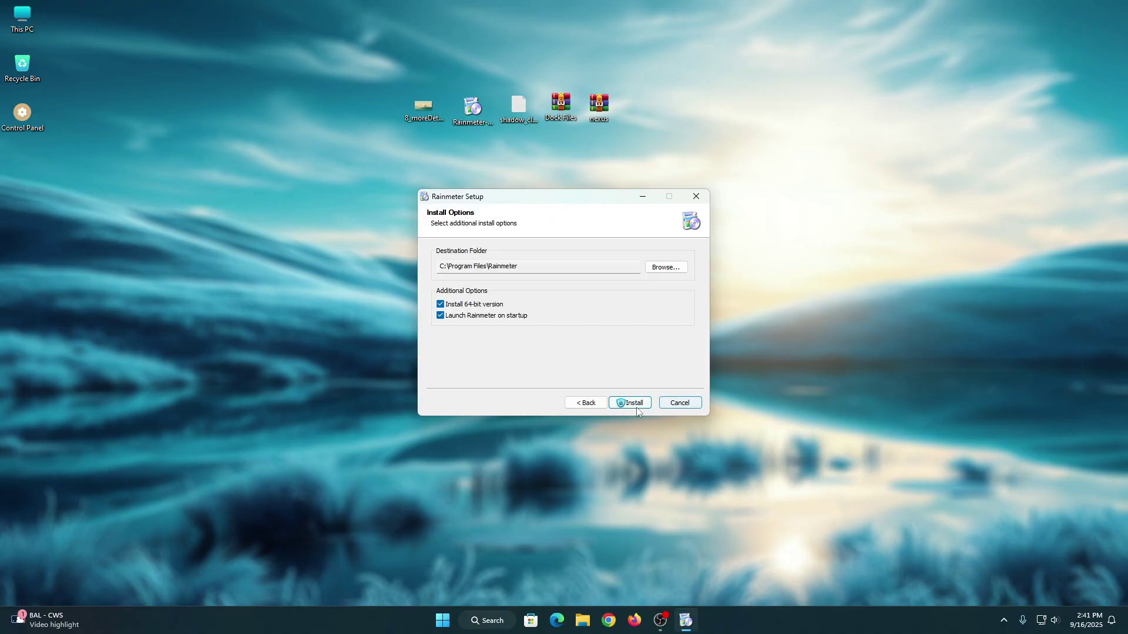
click(640, 407)
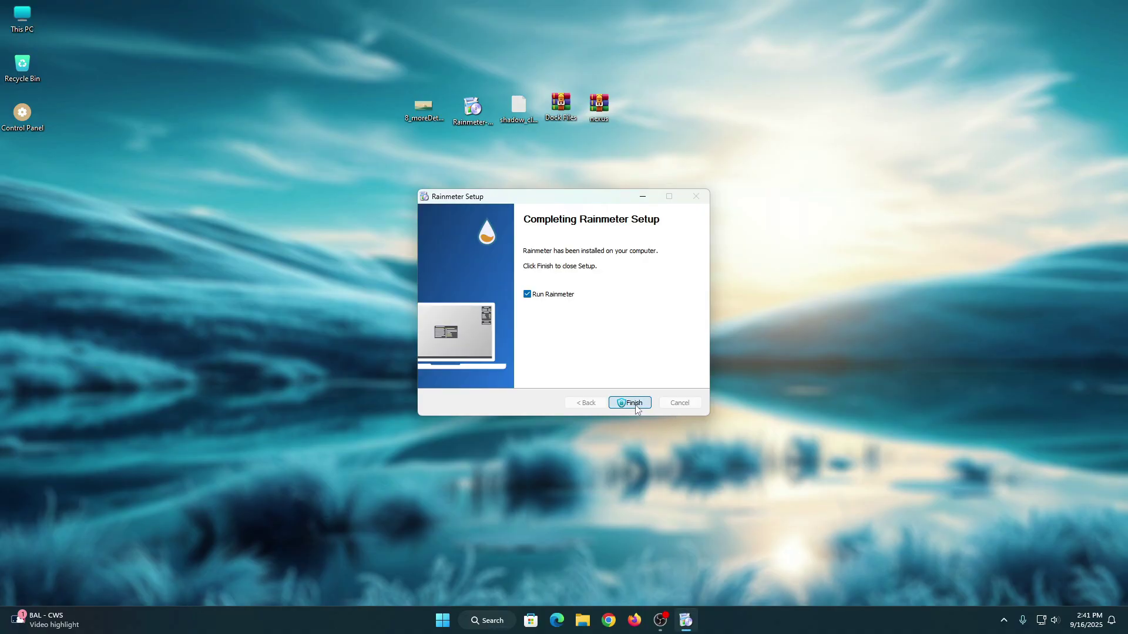
click(631, 403)
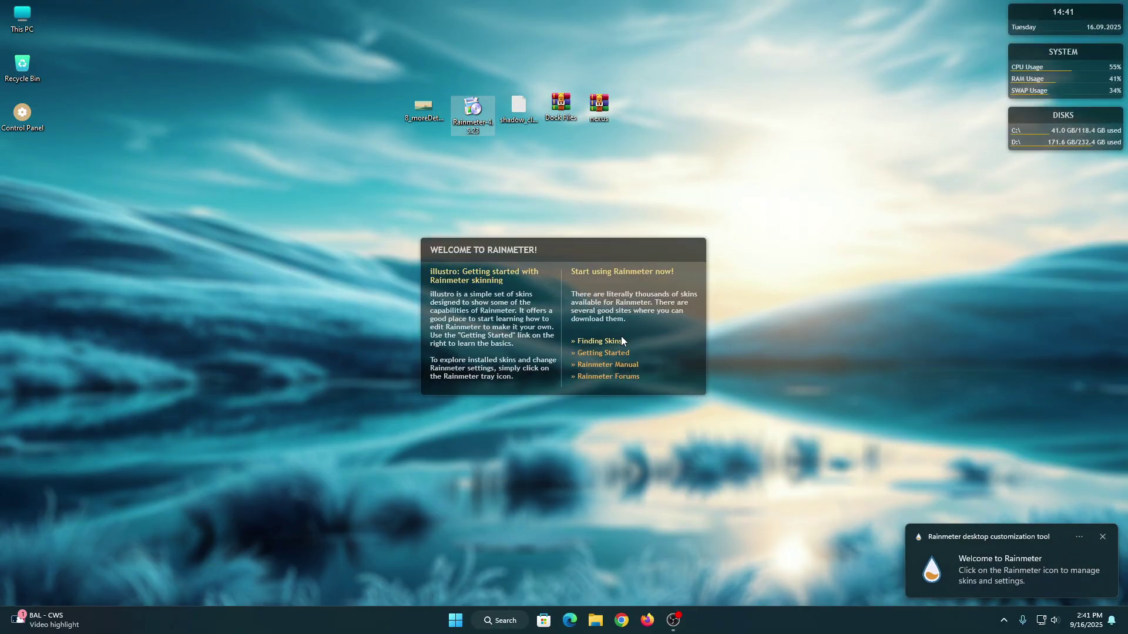
Unload Rainmeter's default illustro skins: the welcome panel, disks, system and clock.
right_click(621, 338)
click(652, 472)
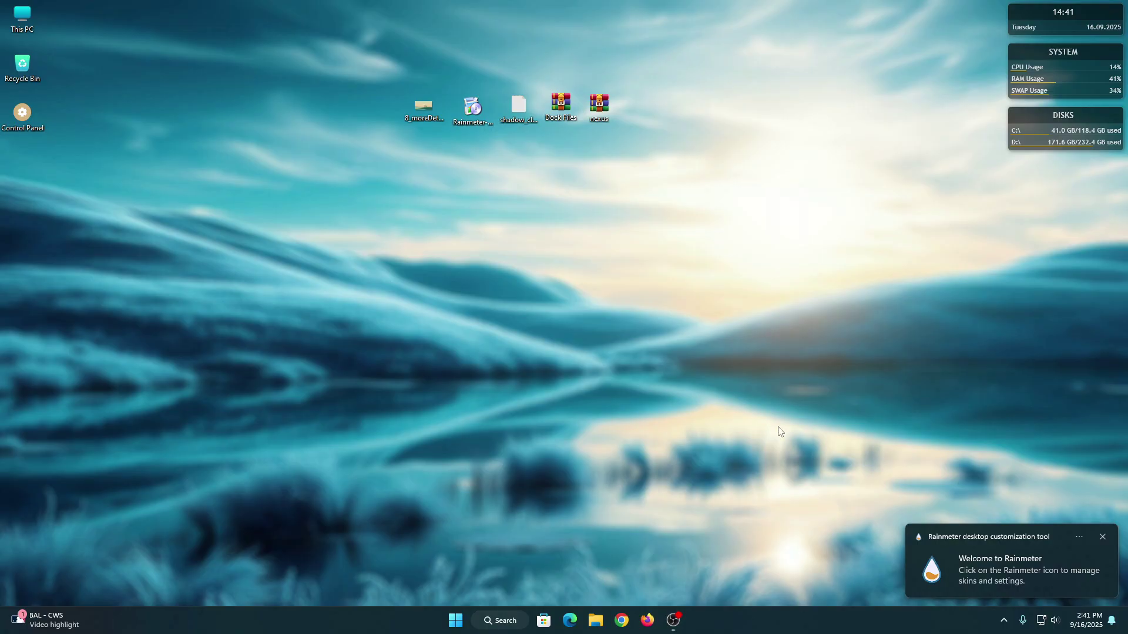
right_click(1034, 145)
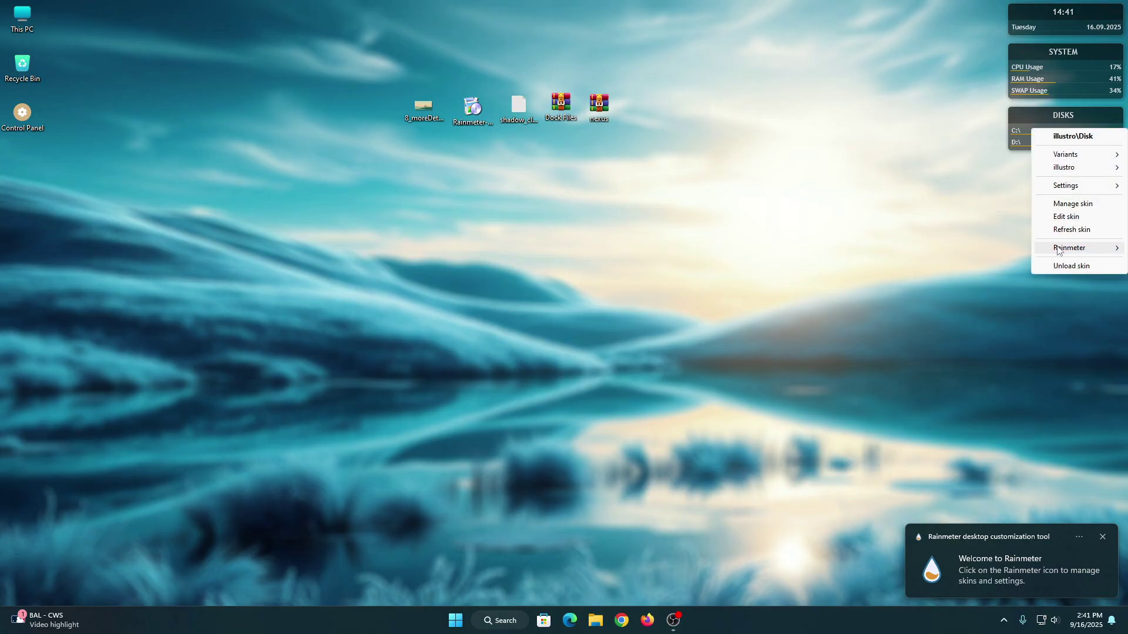
click(1057, 269)
right_click(1061, 95)
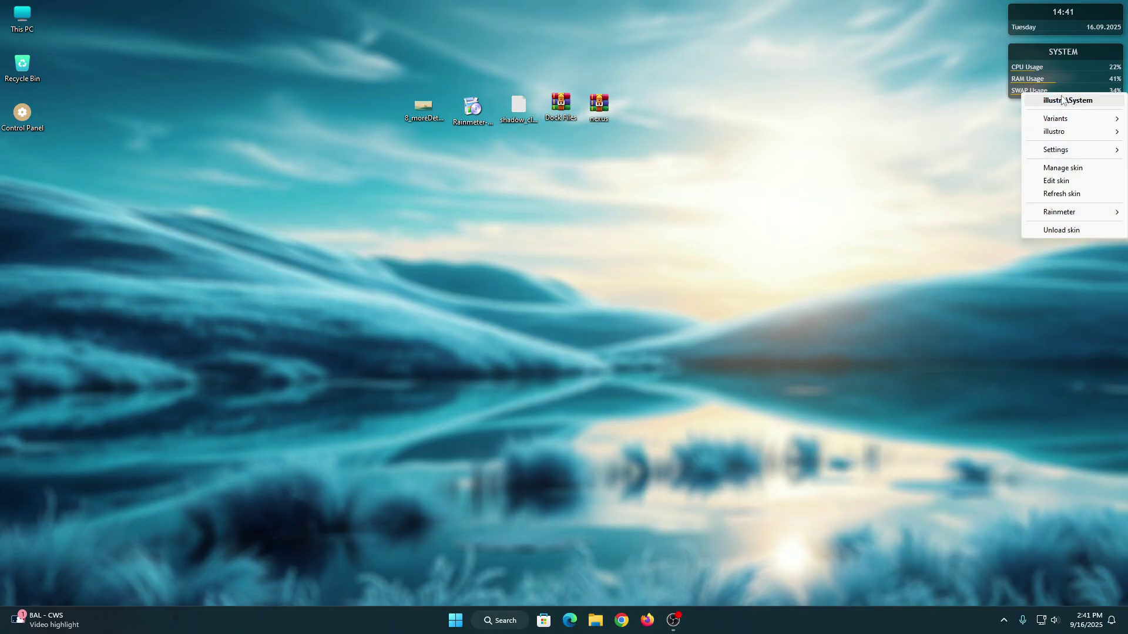
click(1069, 228)
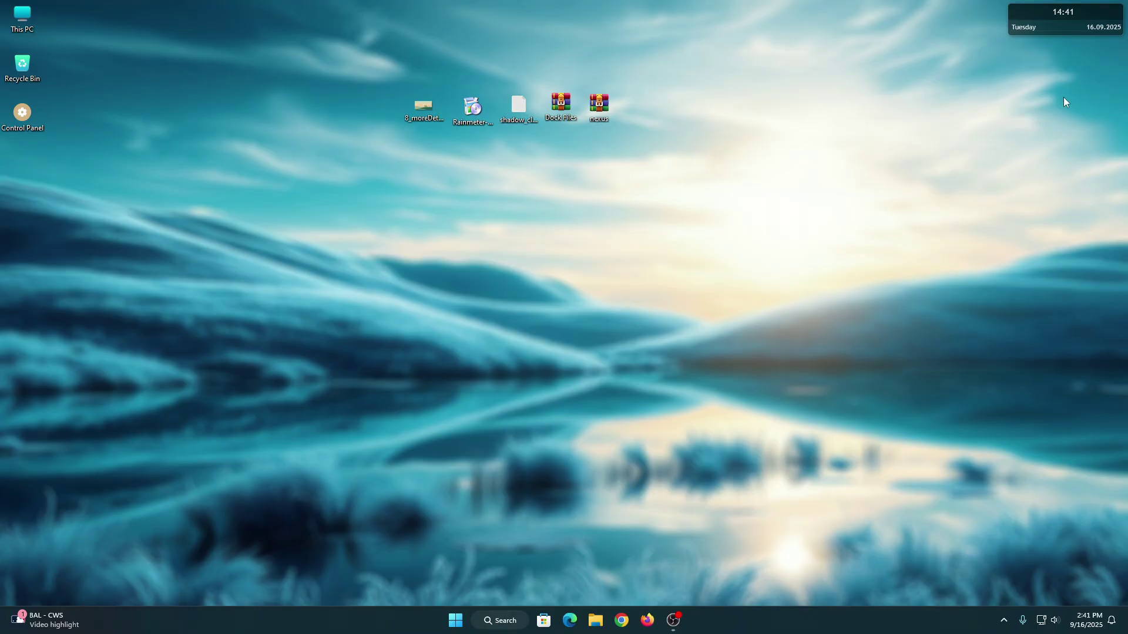
right_click(1052, 33)
click(1057, 164)
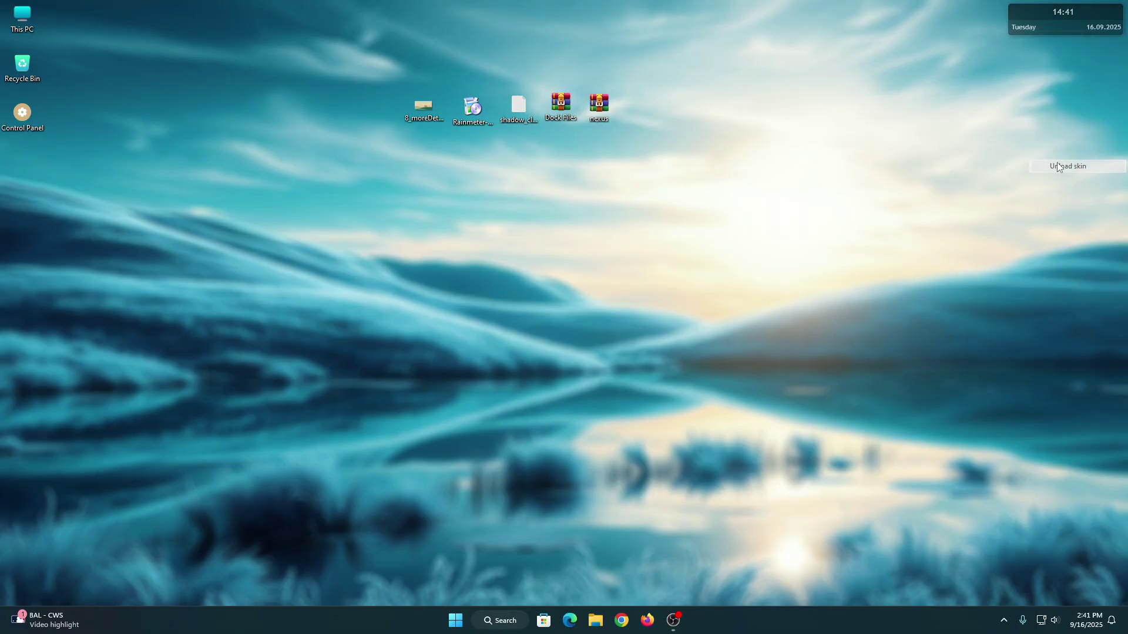
click(721, 268)
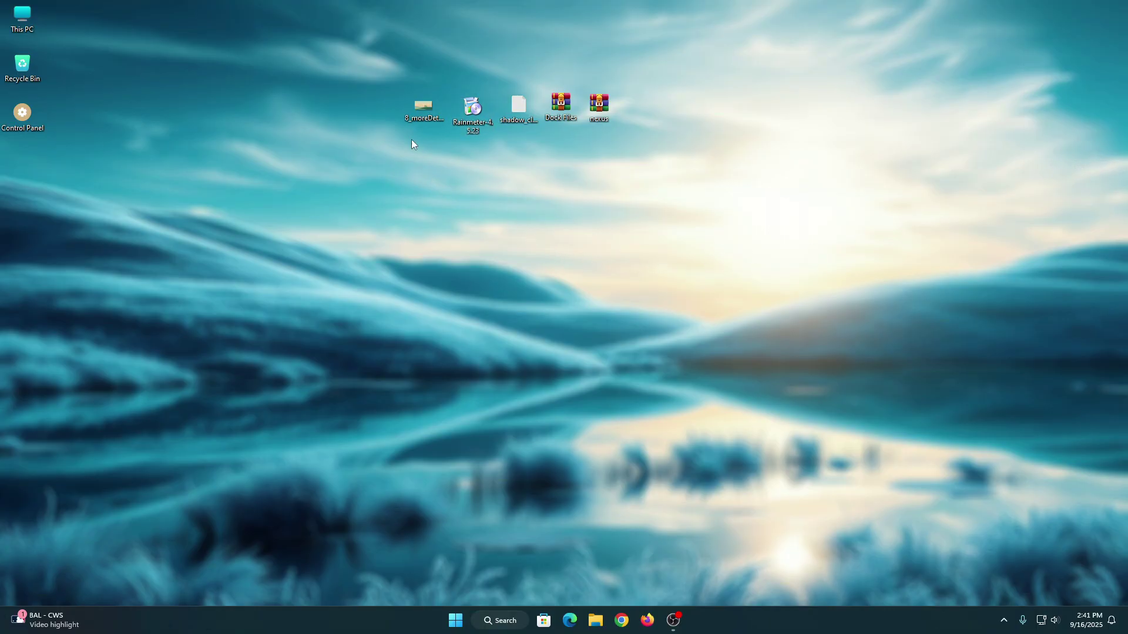
Set the 8_moreDetail image file as the desktop background.
click(420, 115)
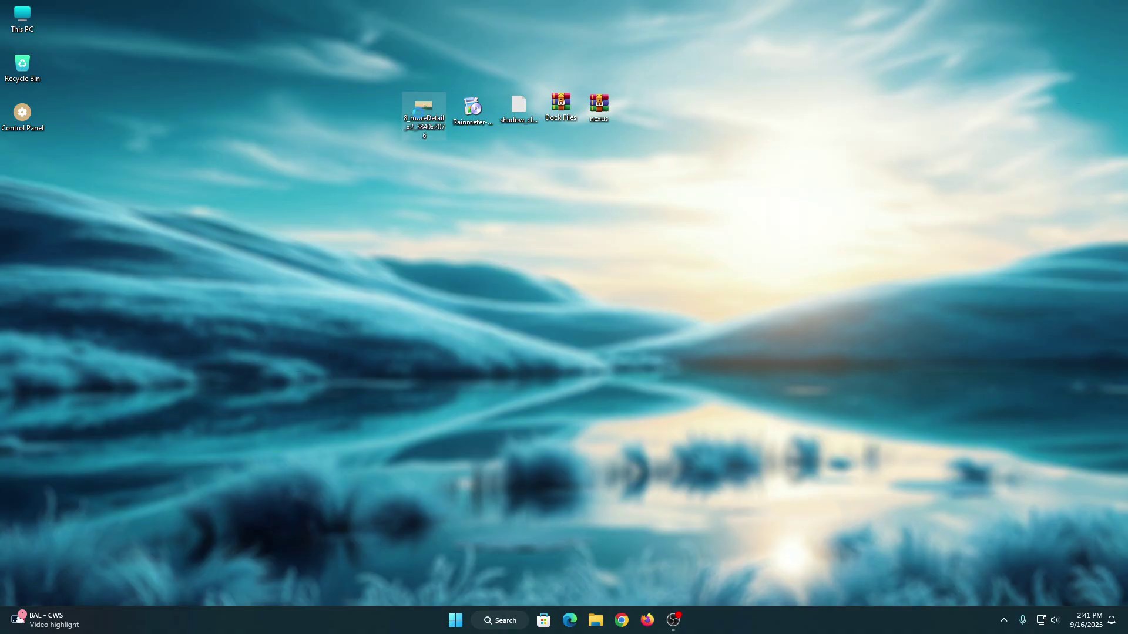
right_click(419, 113)
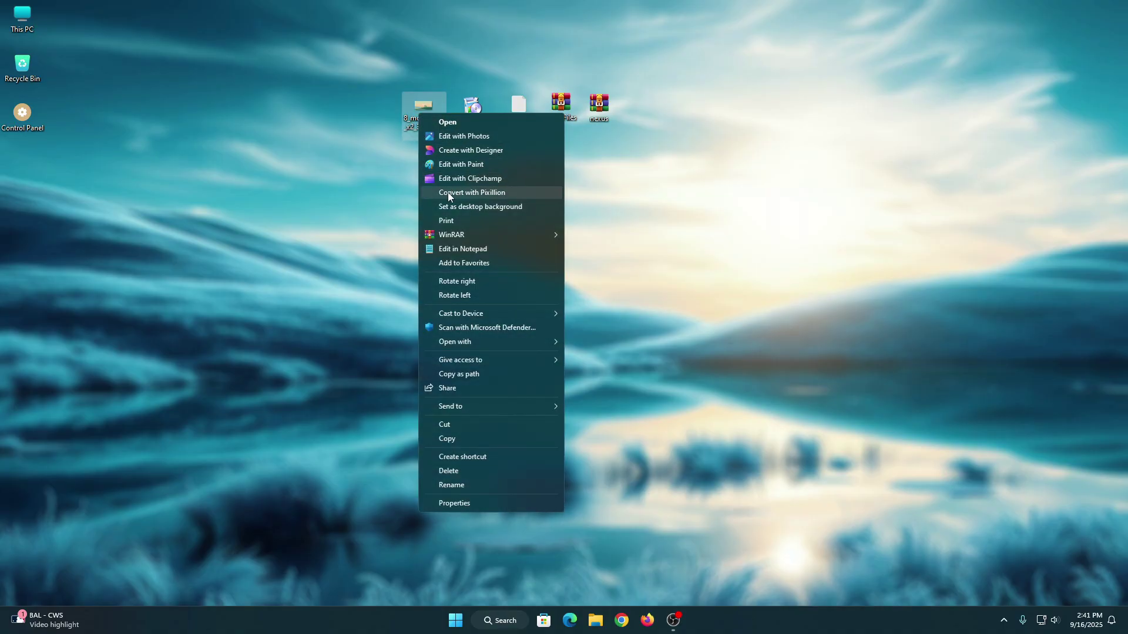
click(460, 208)
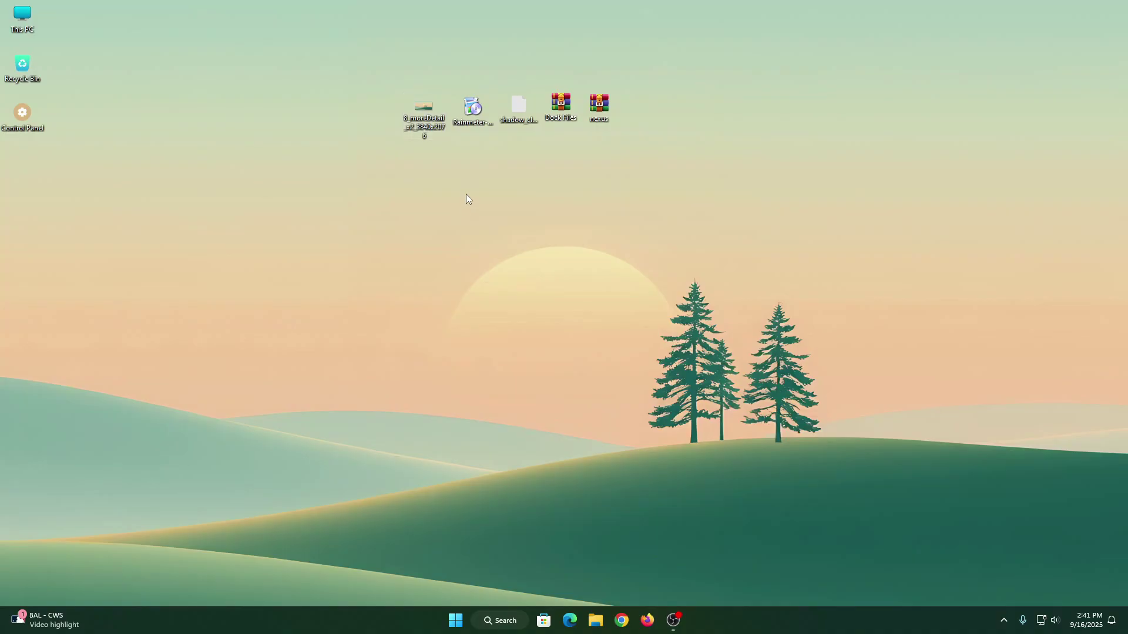
Install the shadow_clock .rmskin package from the desktop.
right_click(513, 119)
click(532, 124)
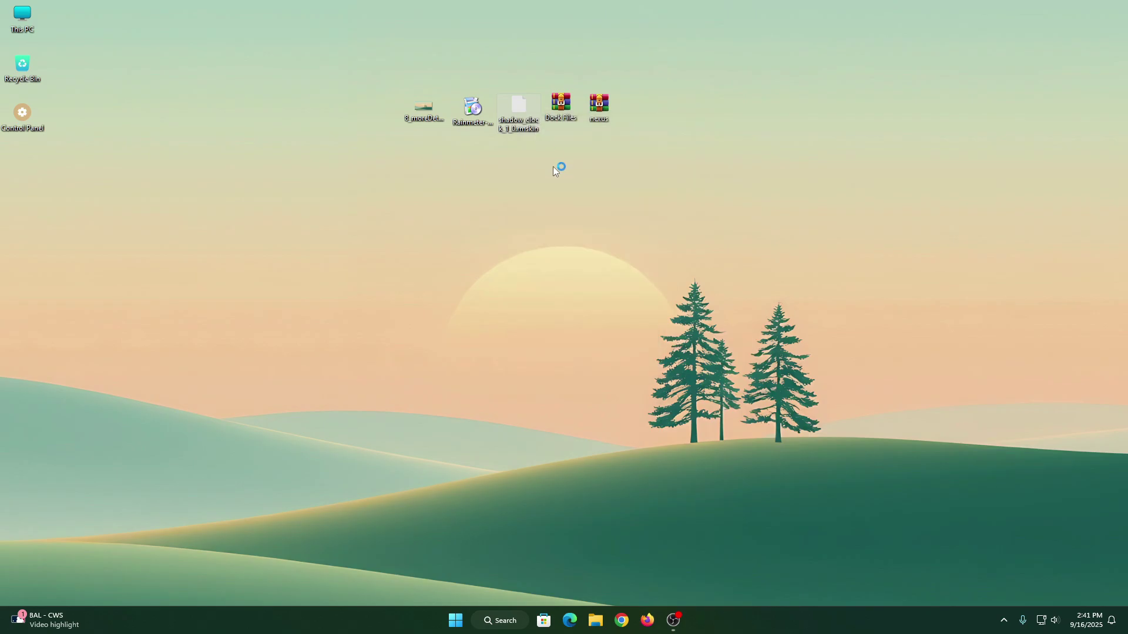
click(597, 403)
Open the Rainmeter skin manager, refresh all skins and expand the Shadow Clock\Clock folder.
click(1006, 621)
click(957, 565)
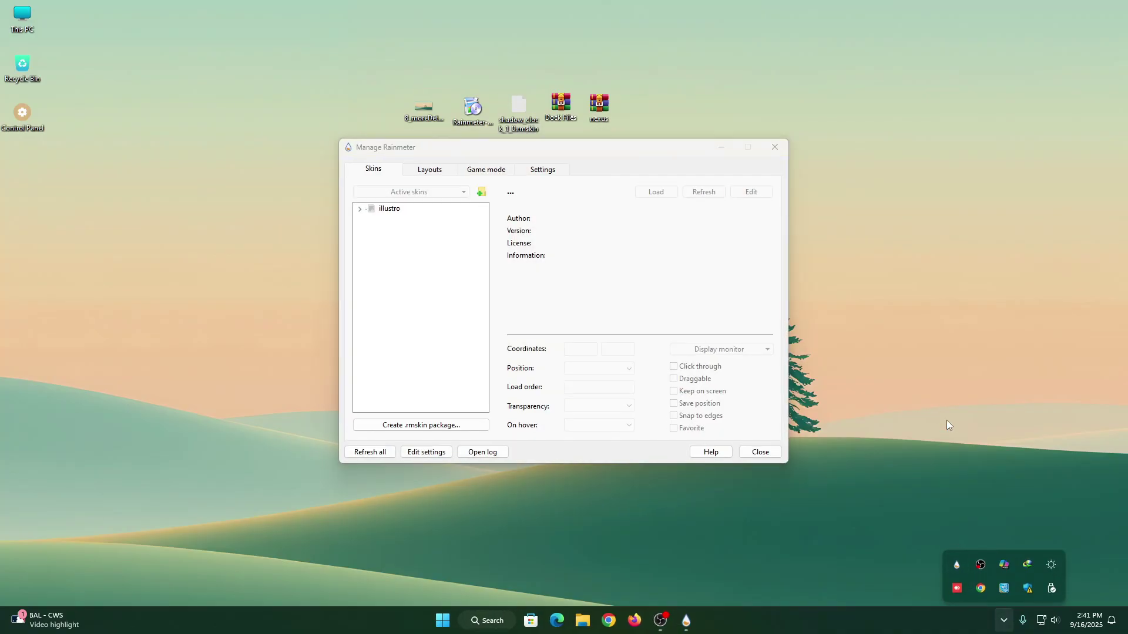
click(369, 452)
click(360, 219)
click(370, 231)
Try the Shadow Clock variants 12H - With Border, 12H and 24H - With Border by loading each in turn.
click(434, 240)
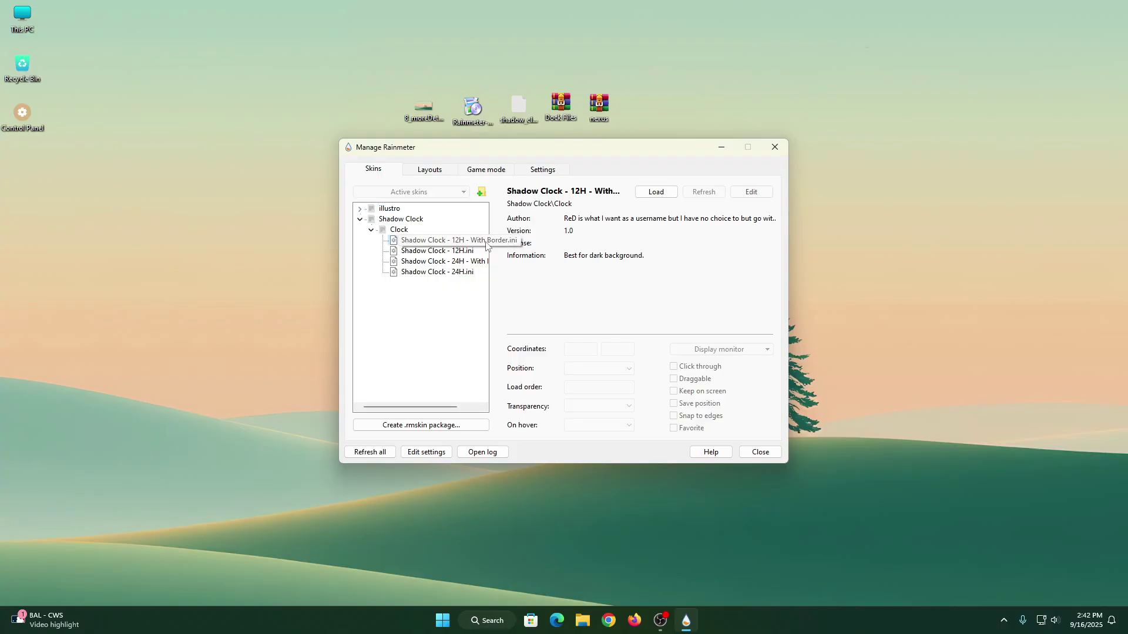
click(656, 193)
drag(594, 150, 428, 196)
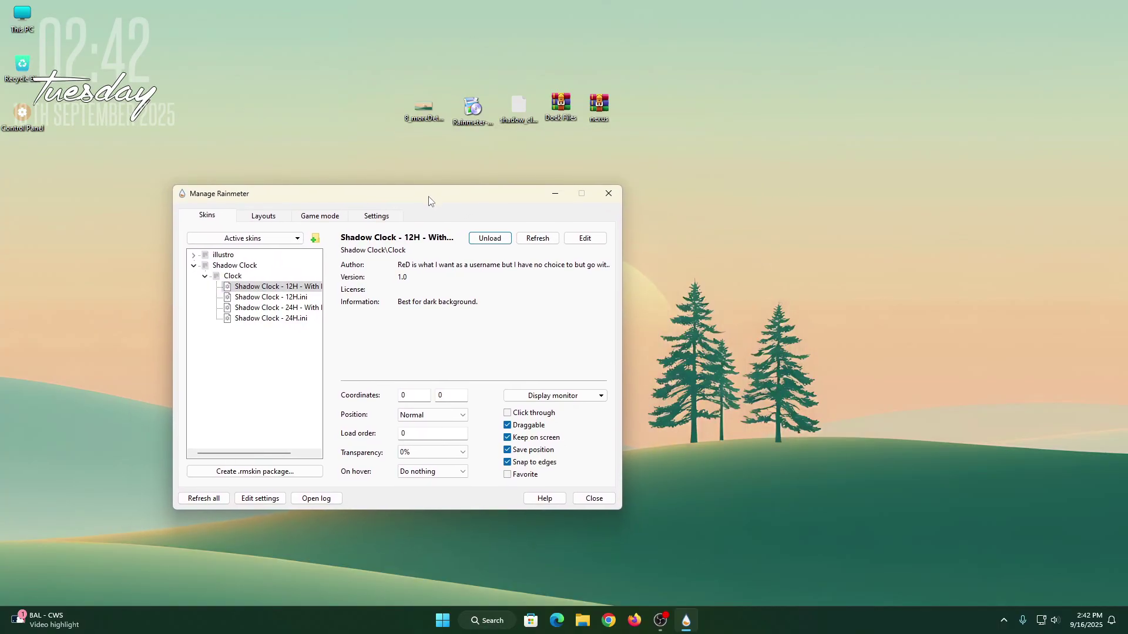
click(270, 297)
click(490, 239)
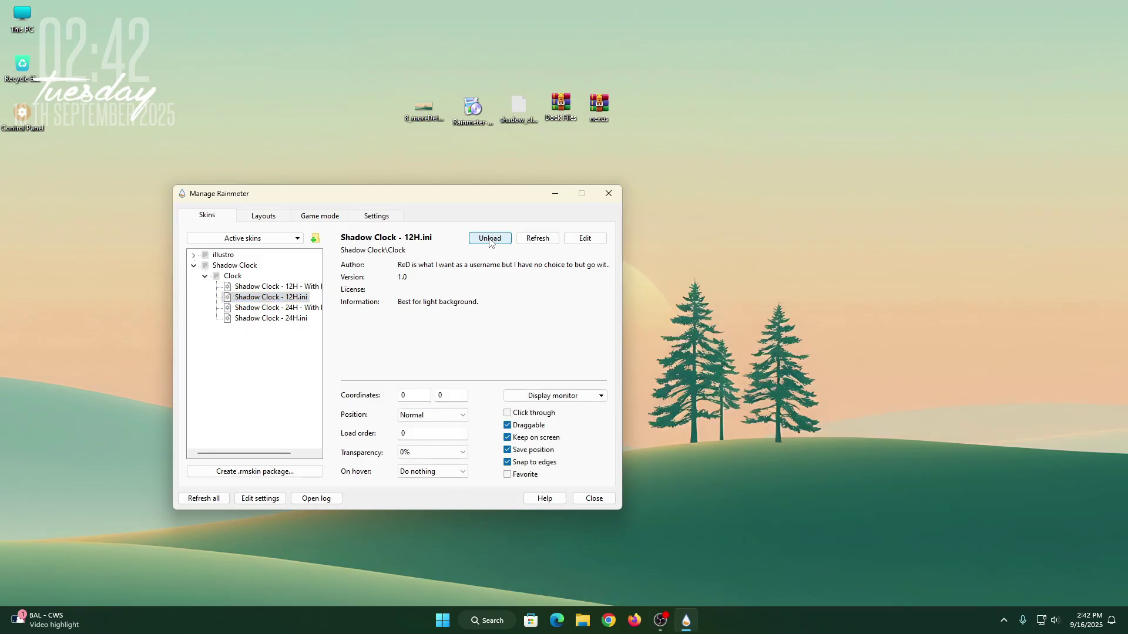
click(284, 308)
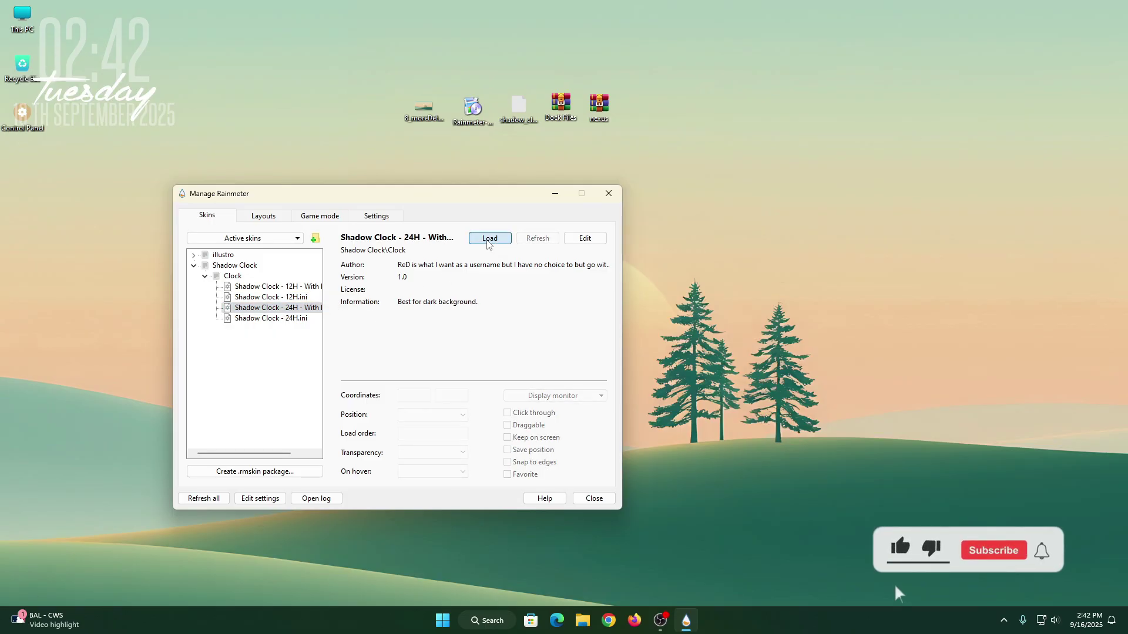
click(488, 240)
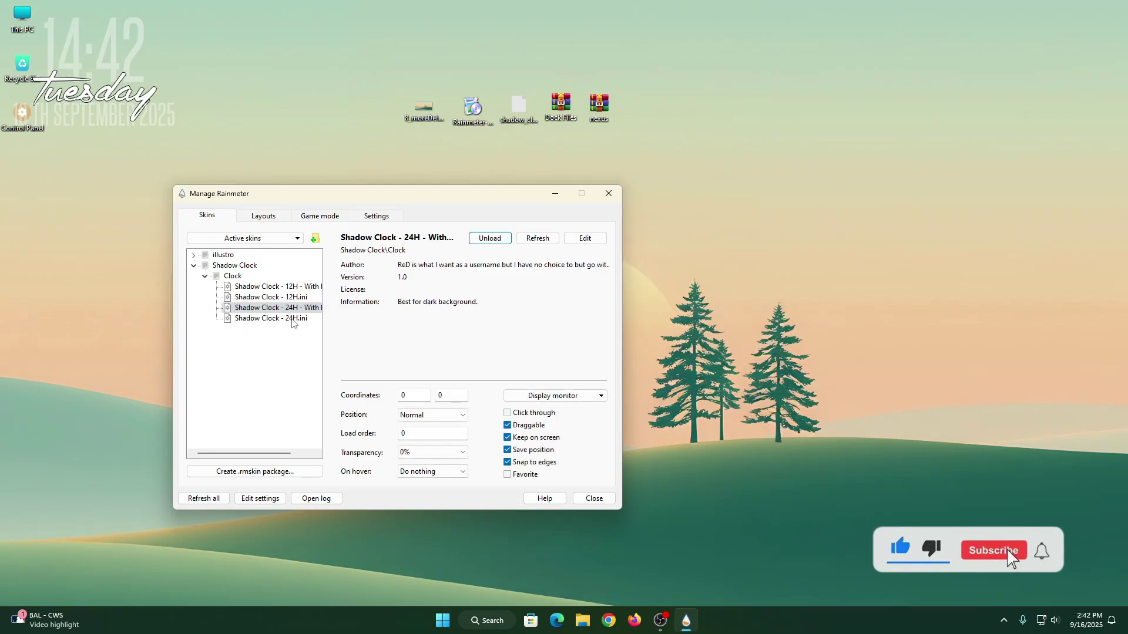
Load the Shadow Clock - 24H.ini skin, set its position to On desktop and close the skin manager.
click(270, 318)
click(500, 242)
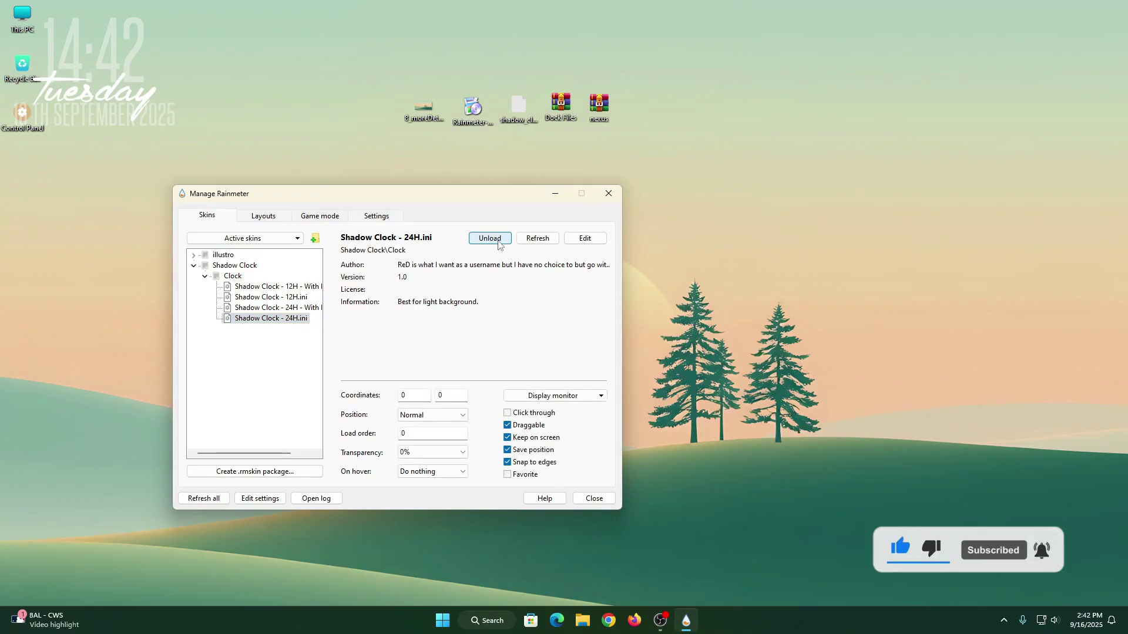
drag(158, 92, 361, 110)
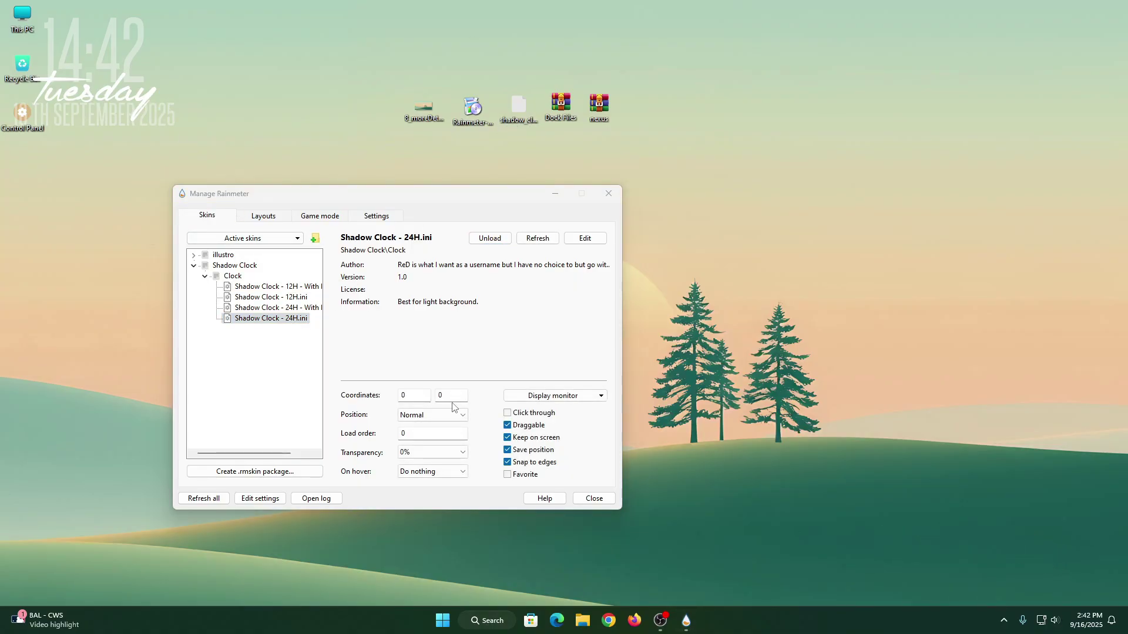
click(444, 415)
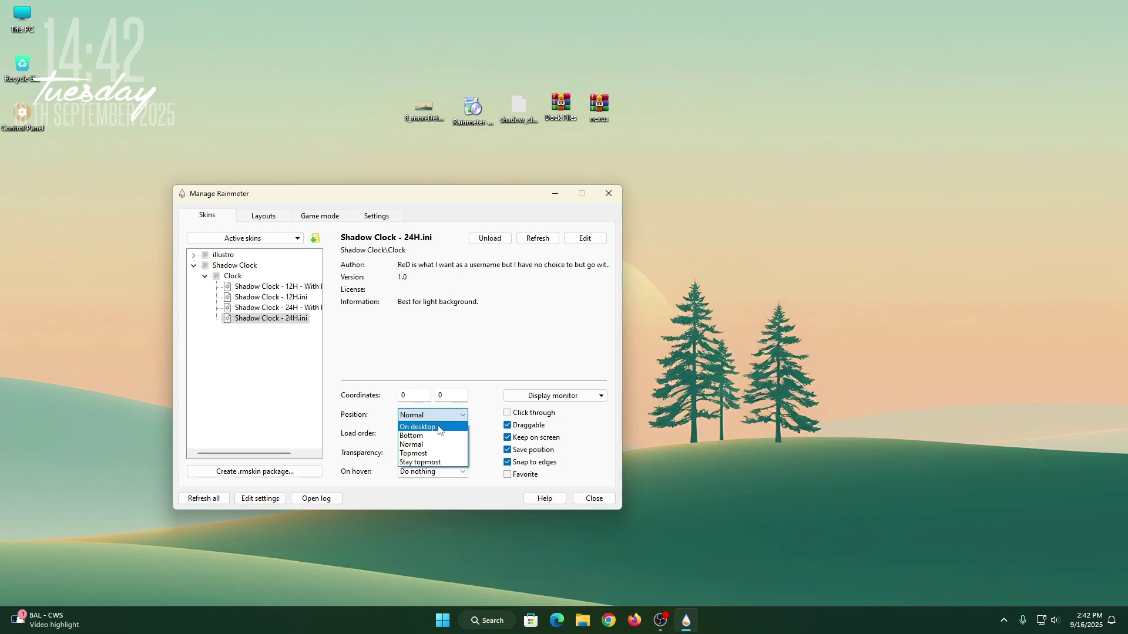
click(444, 426)
click(610, 499)
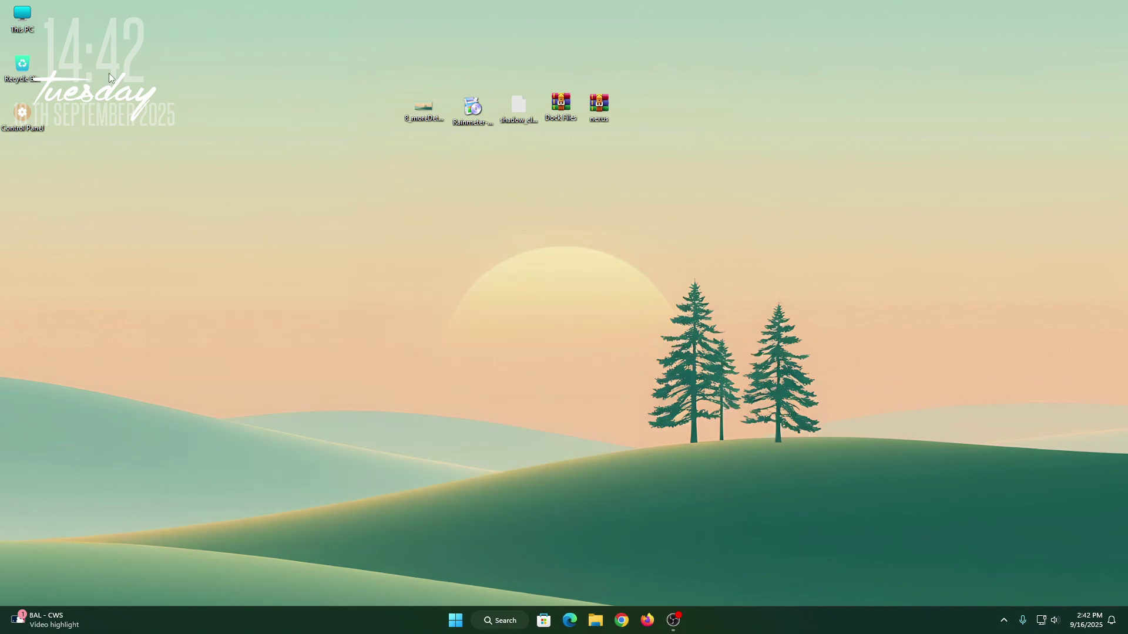
Move the clock widget onto the dark green hill in the wallpaper's lower-right area.
drag(108, 96, 990, 530)
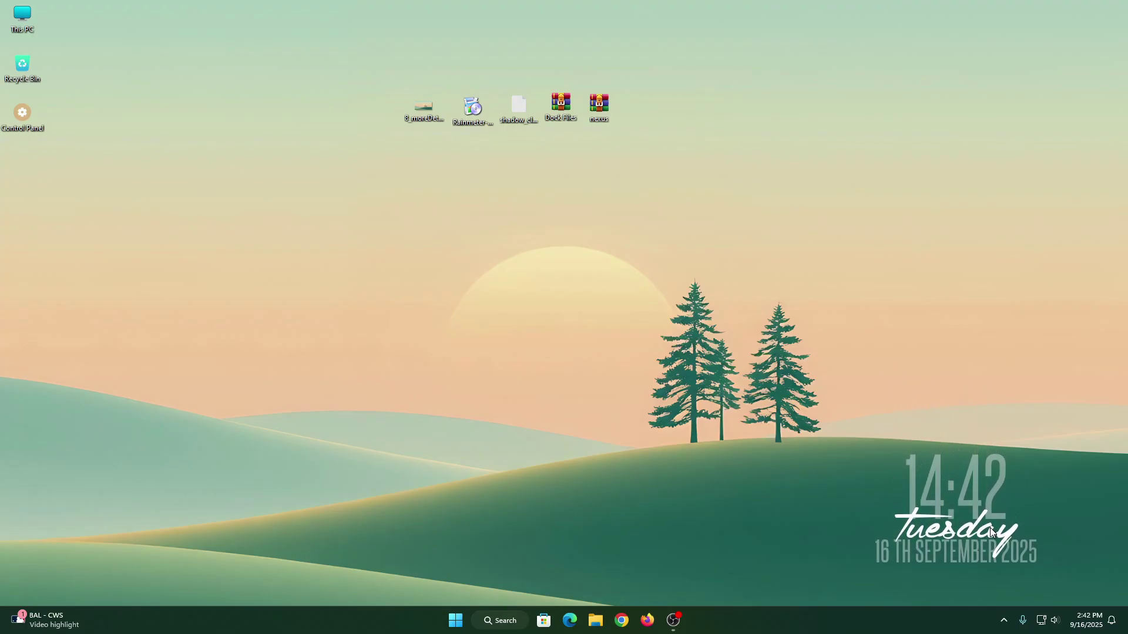
right_click(382, 185)
click(319, 161)
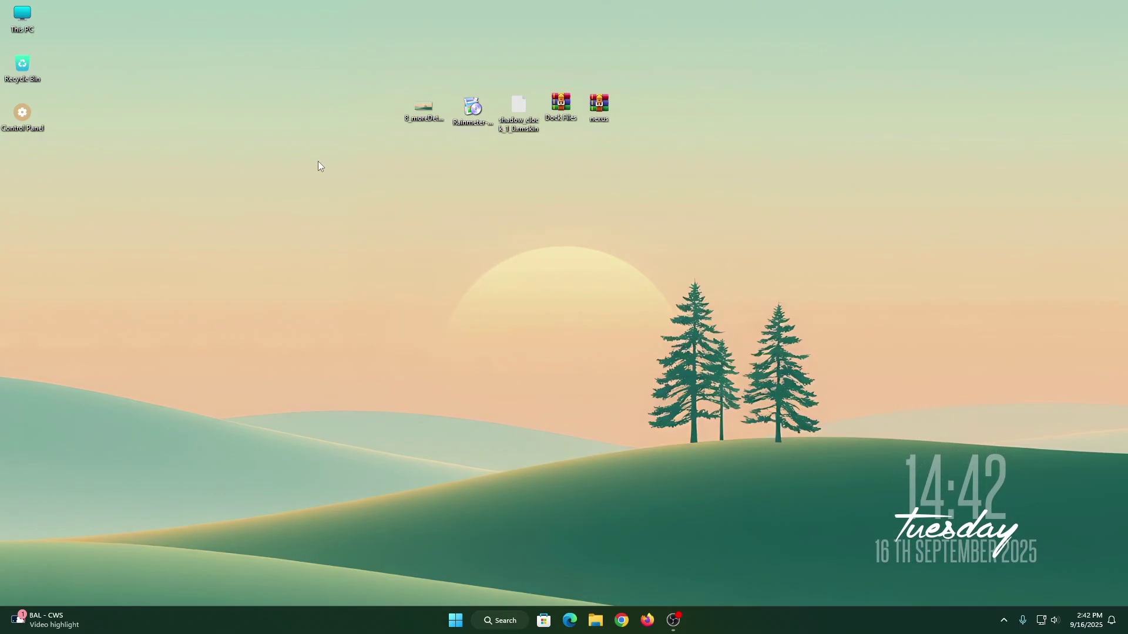
Extract the nexus archive into its own nexus folder on the desktop with WinRAR.
right_click(603, 109)
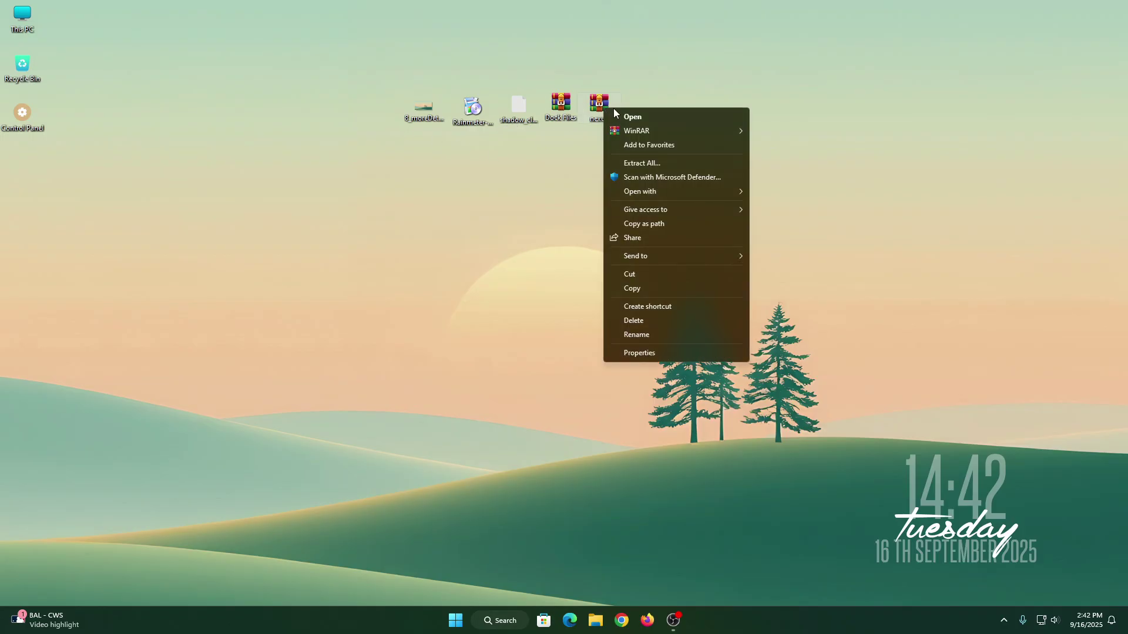
mouse_move(671, 129)
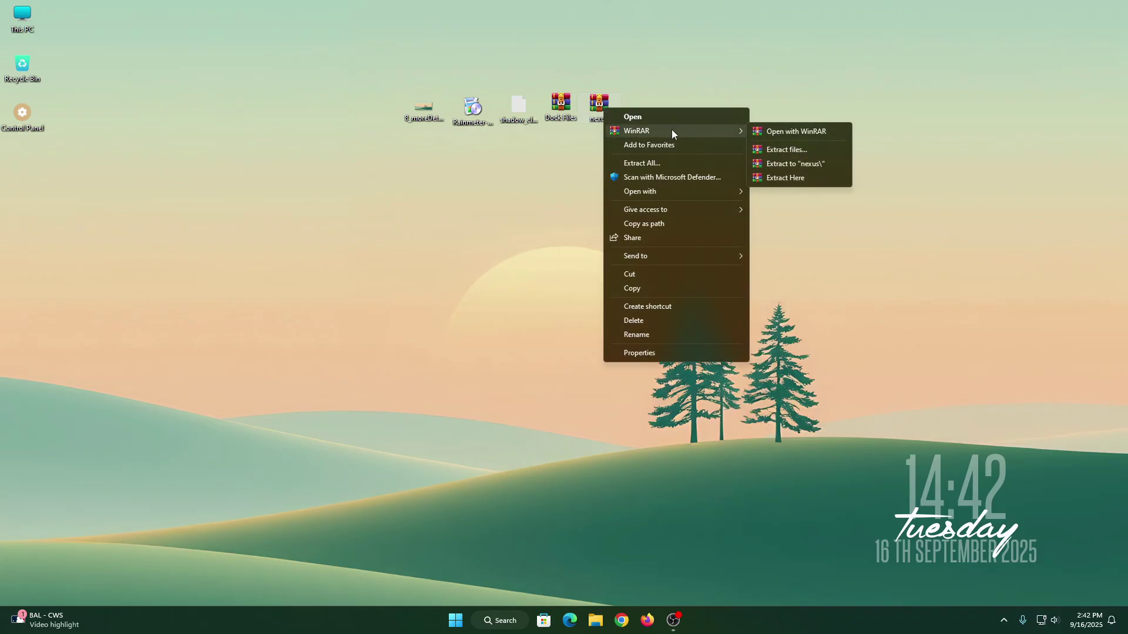
click(773, 150)
click(605, 446)
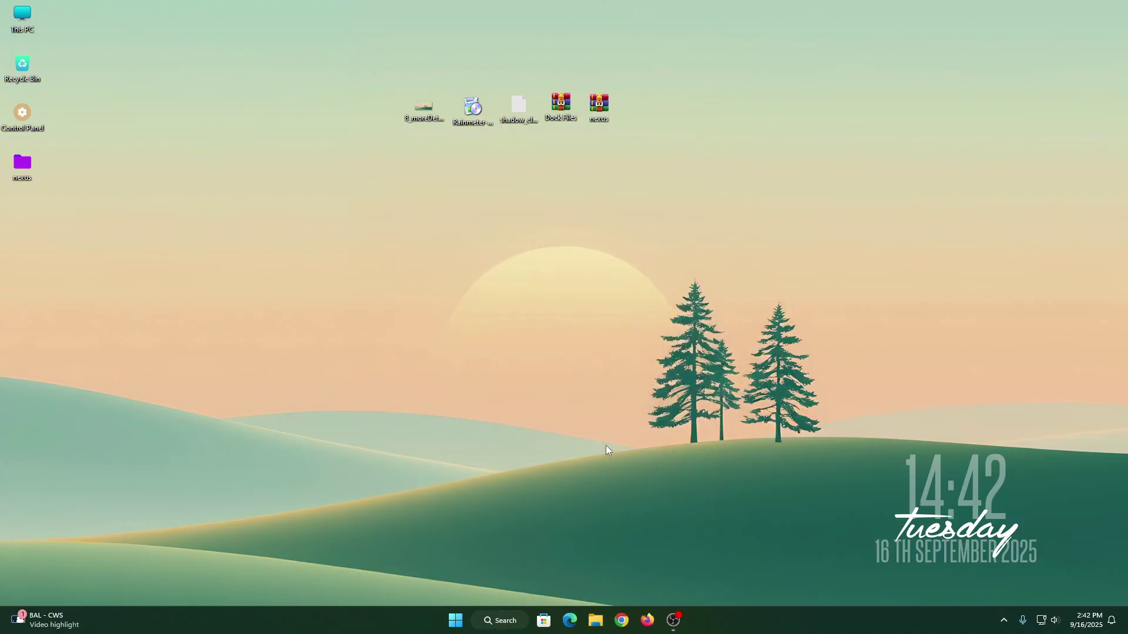
Run NexusSetup as administrator from the extracted nexus folder and close the folder window.
right_click(24, 165)
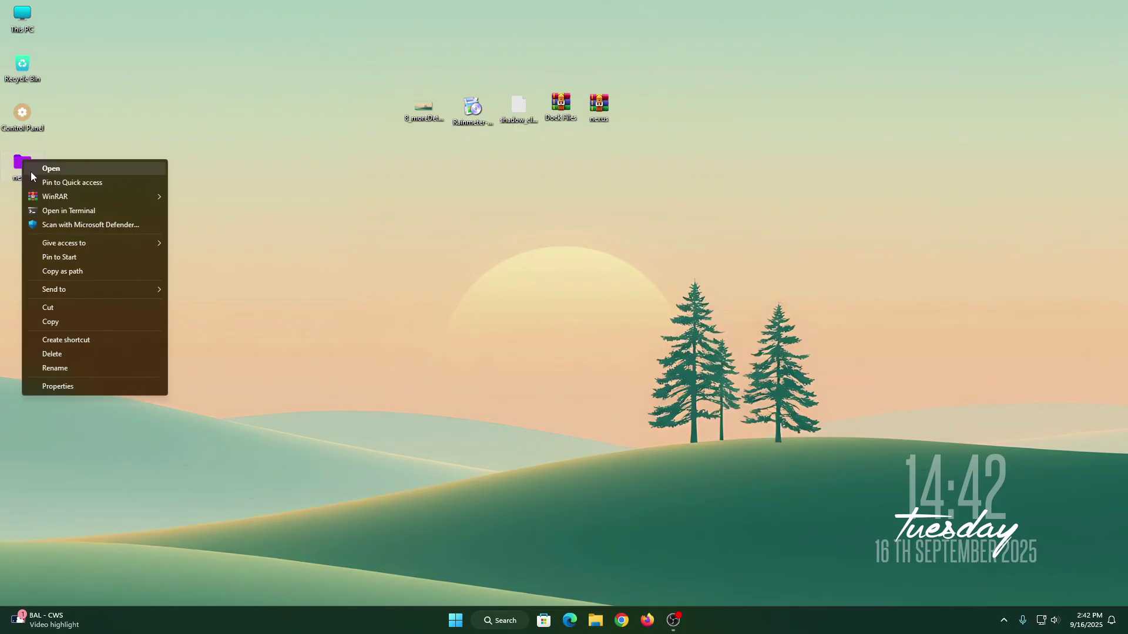
click(61, 169)
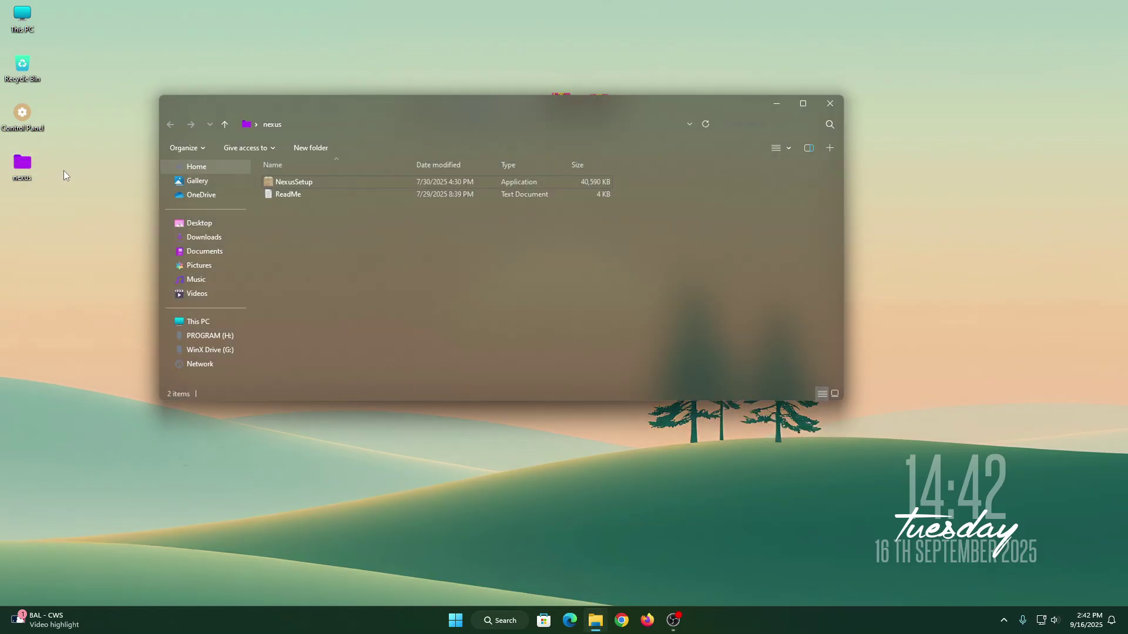
right_click(284, 183)
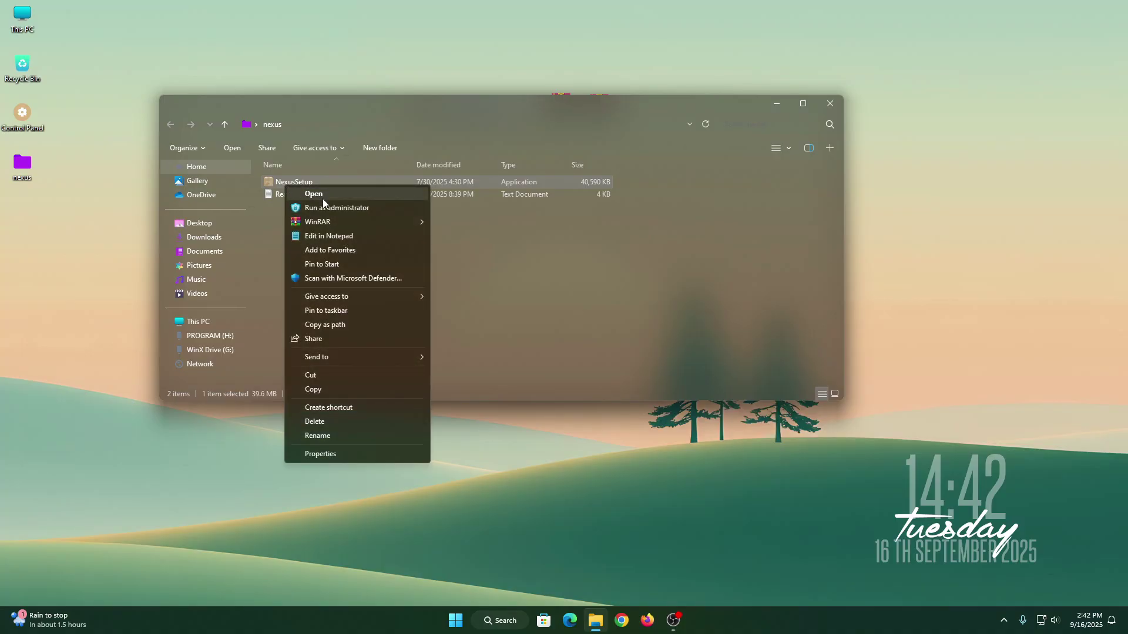
click(326, 208)
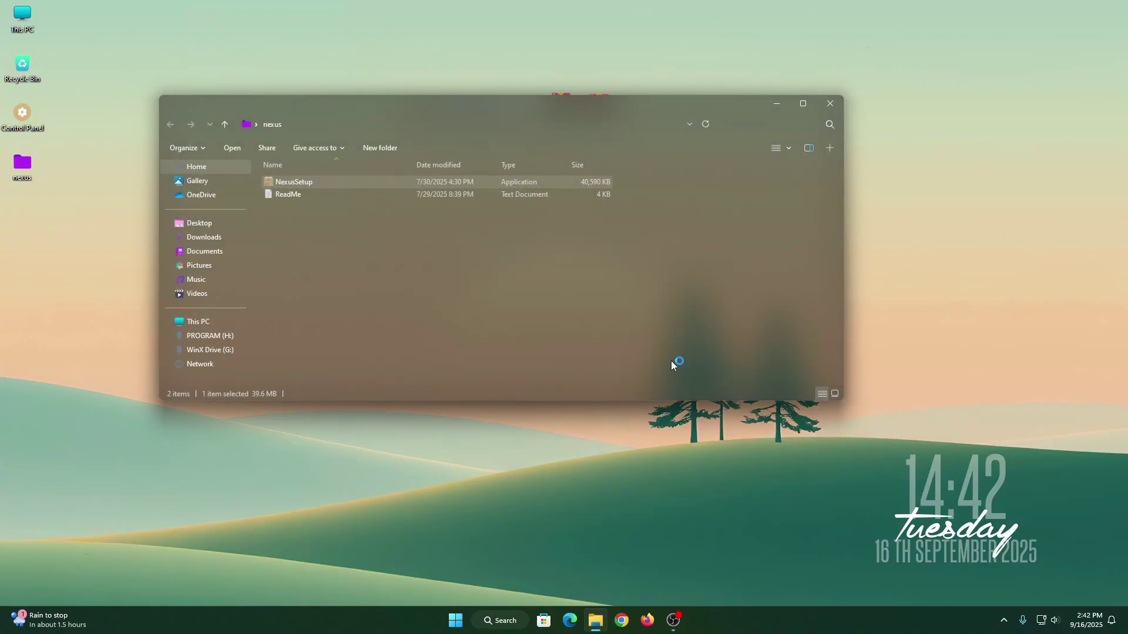
click(834, 103)
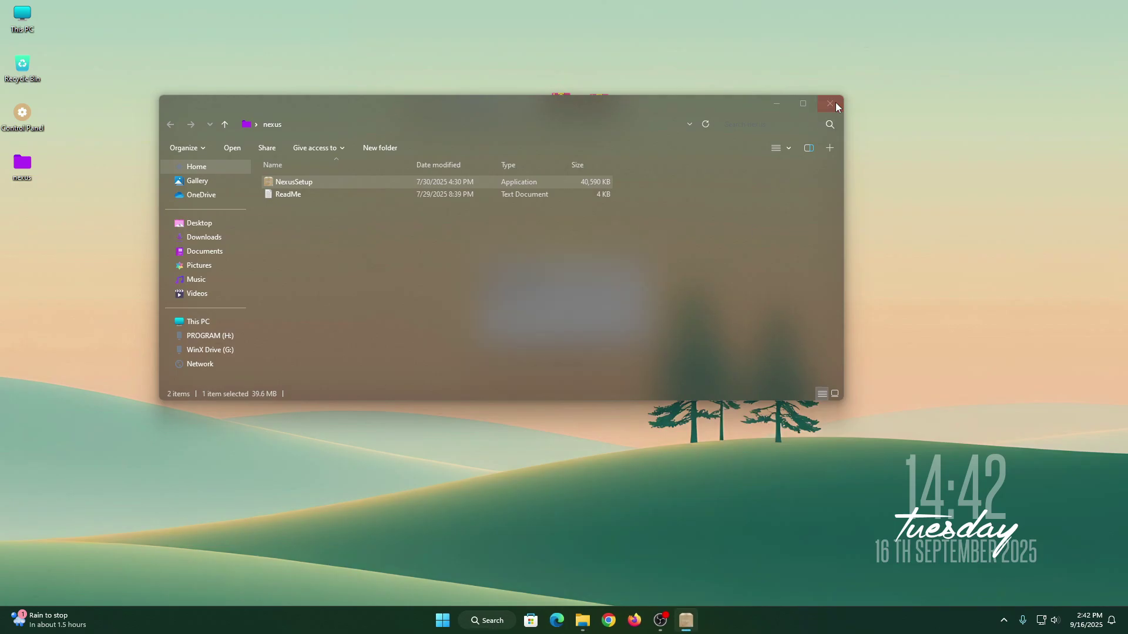
Install Nexus 25.7, accepting the license agreement and default destination folder, and finish with Launch Nexus enabled.
click(575, 335)
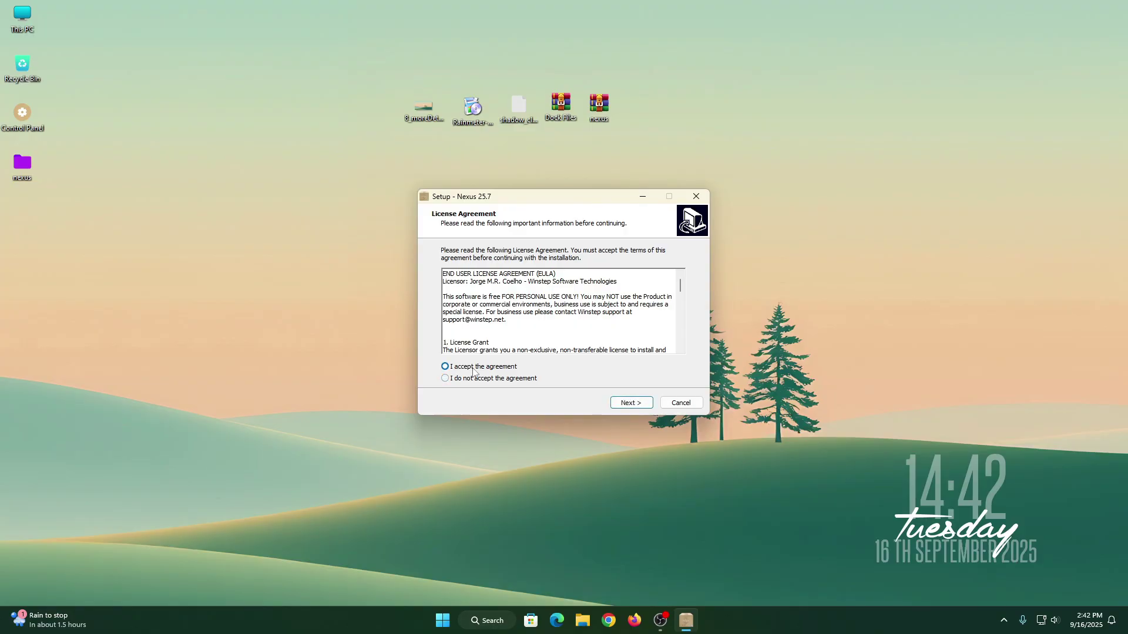
click(629, 400)
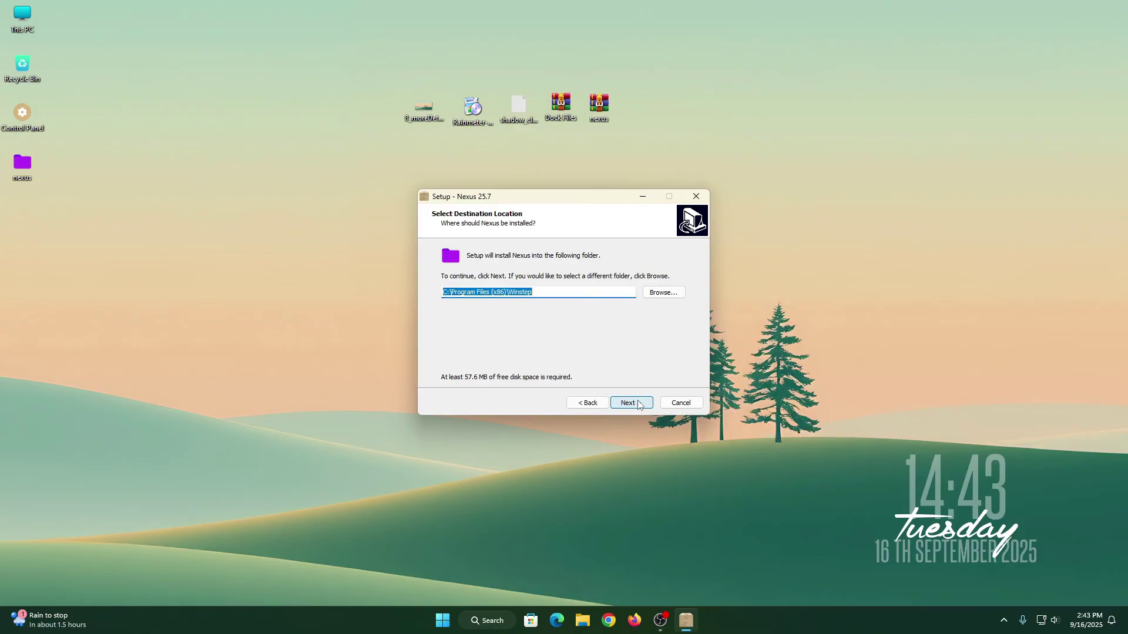
click(638, 404)
click(639, 405)
click(639, 404)
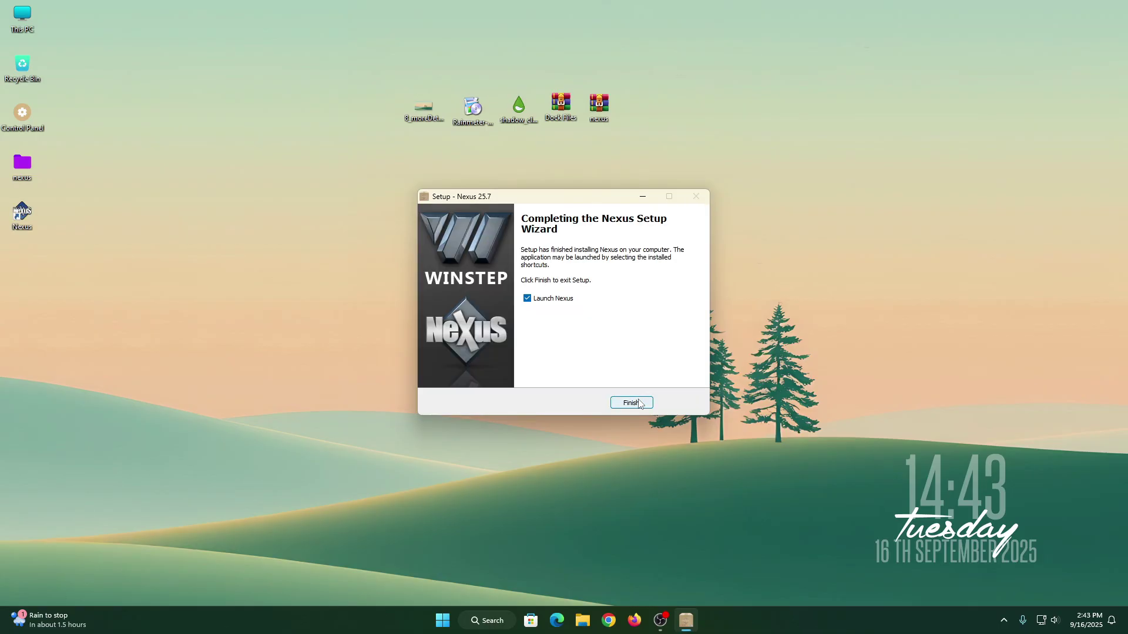
click(626, 403)
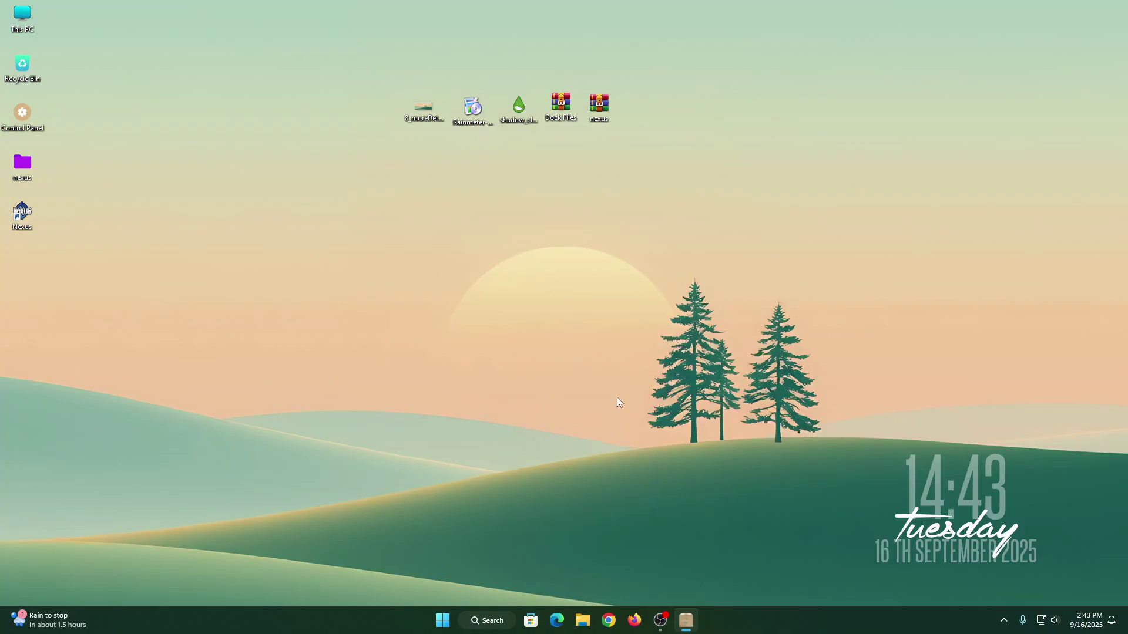
Extract the Dock Files archive into a Dock Files folder on the desktop and decline to exit Nexus.
right_click(558, 109)
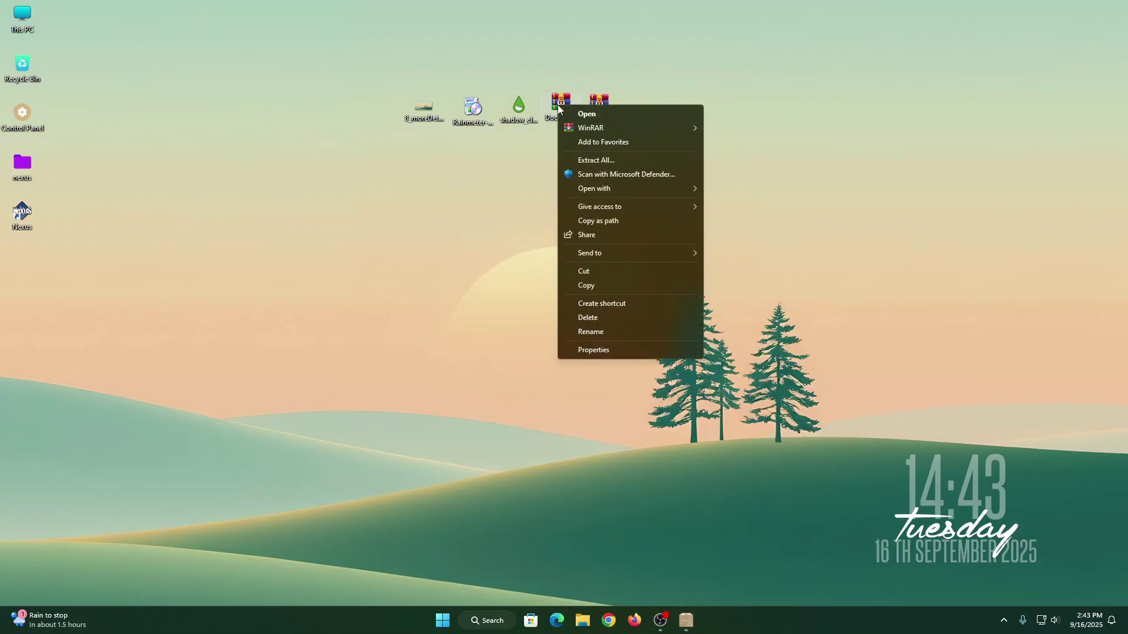
mouse_move(595, 125)
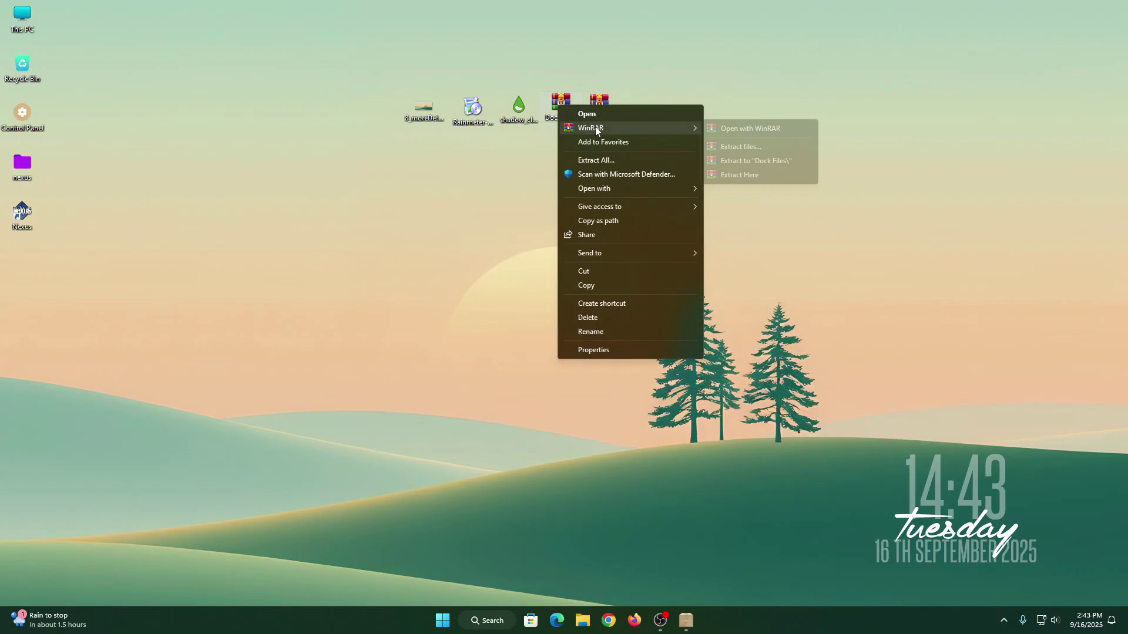
click(732, 146)
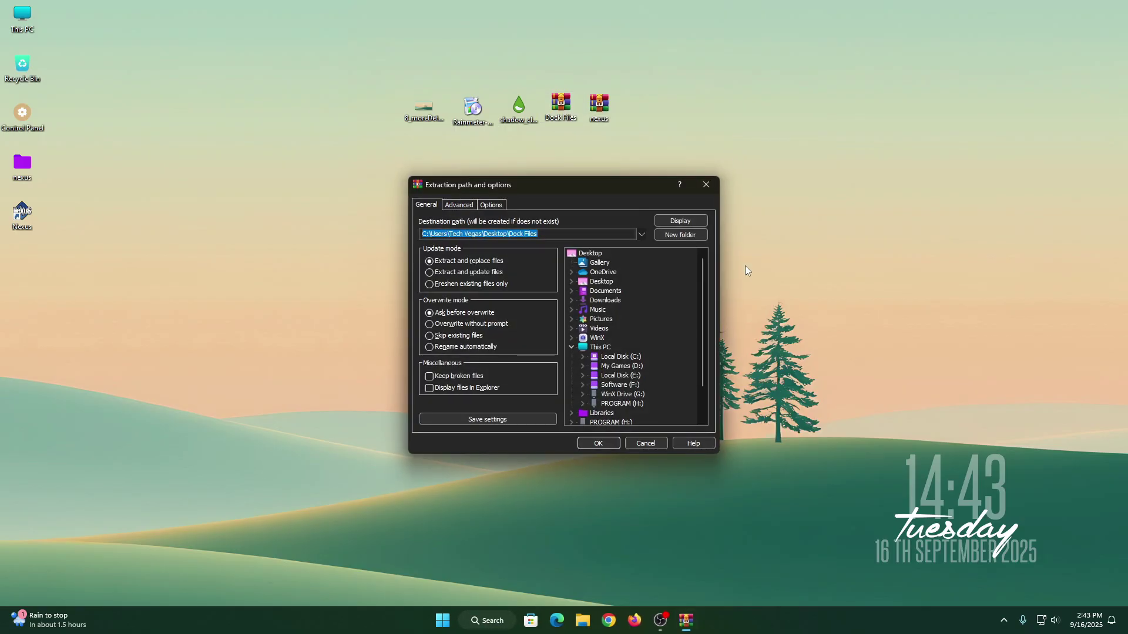
click(601, 442)
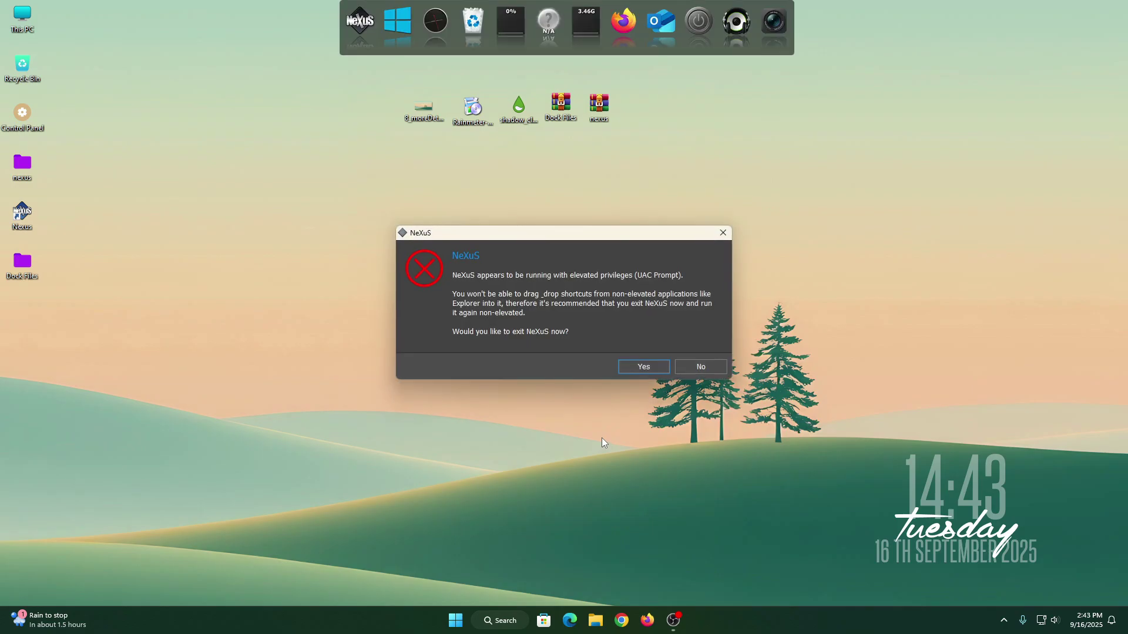
click(704, 366)
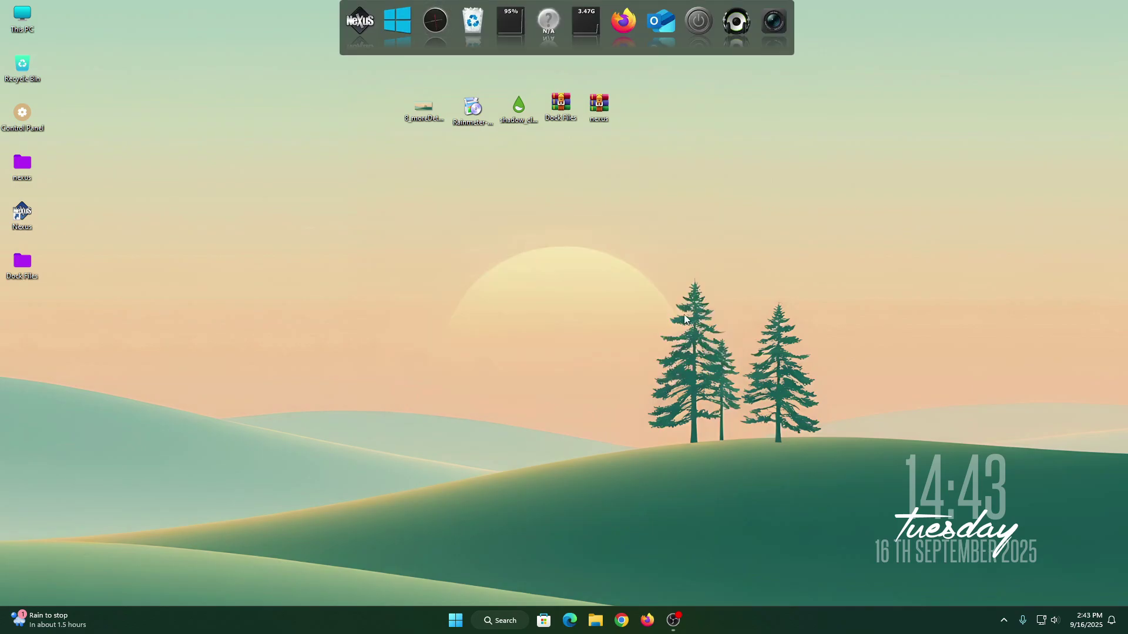
Open the extracted Dock Files folder and copy the Dock Icons folder.
right_click(23, 264)
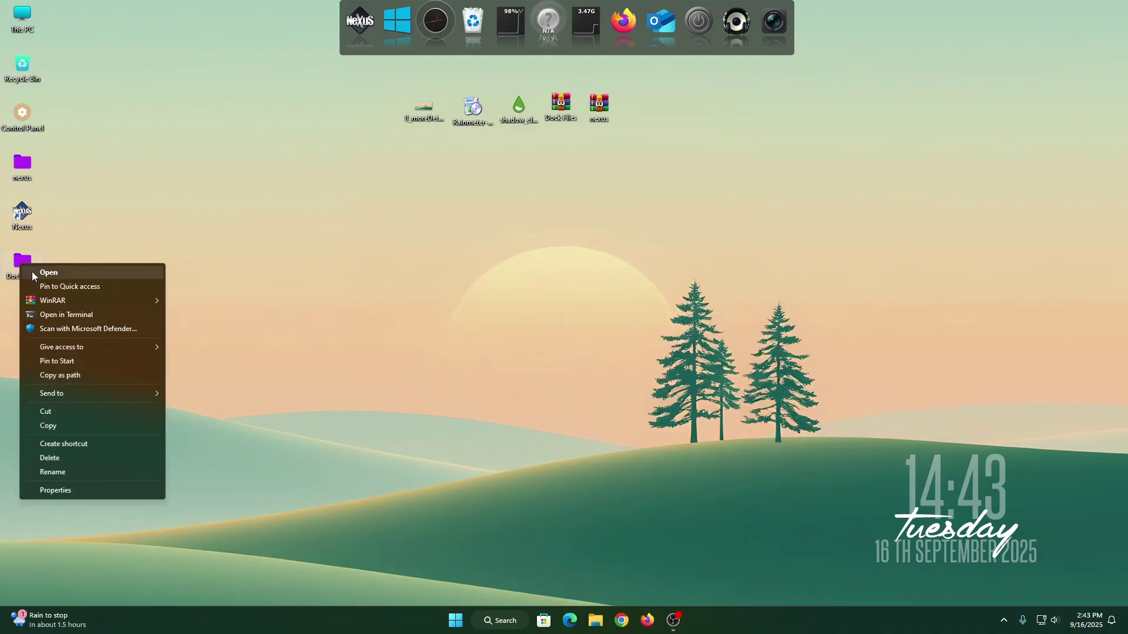
click(33, 272)
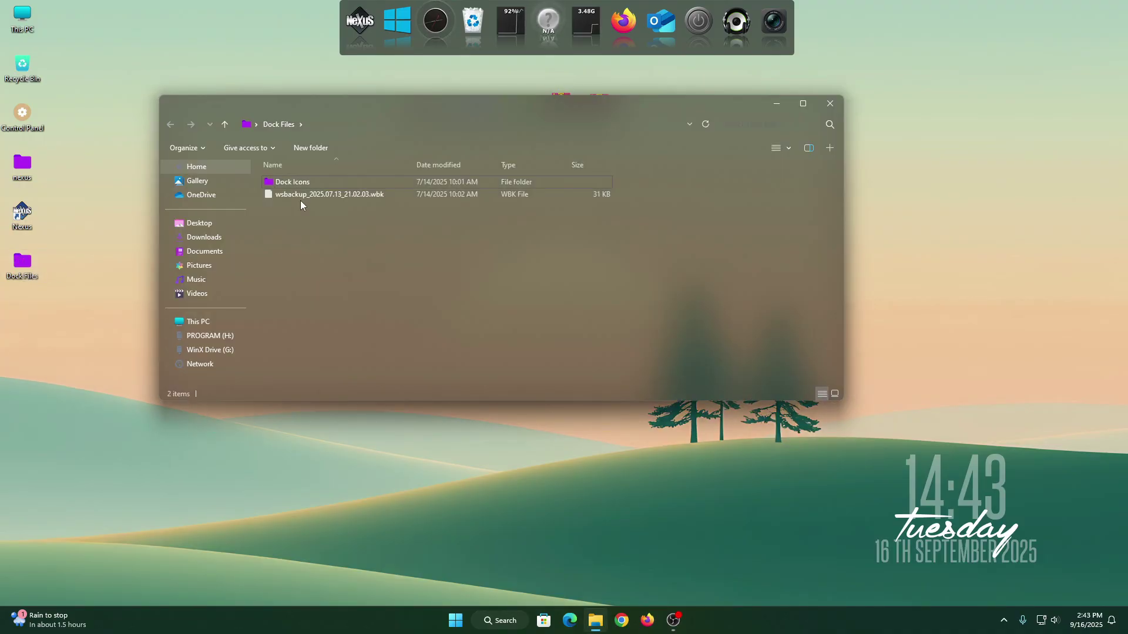
click(286, 184)
right_click(287, 187)
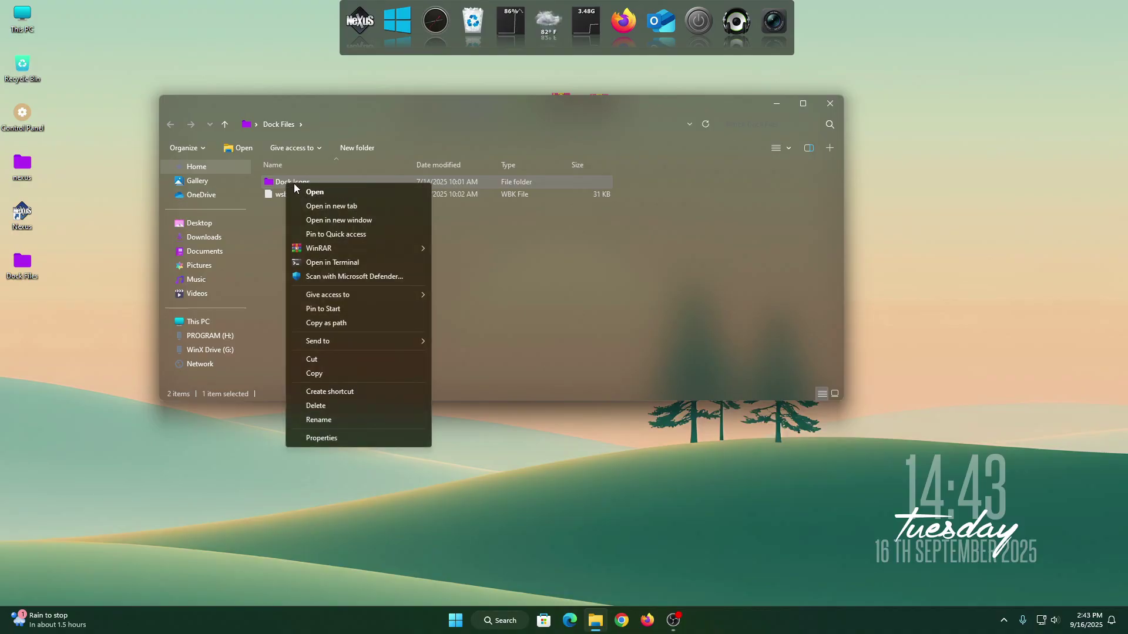
click(314, 374)
Paste the copied Dock Icons folder into the root of Local Disk (C:) and close both folder windows.
right_click(30, 24)
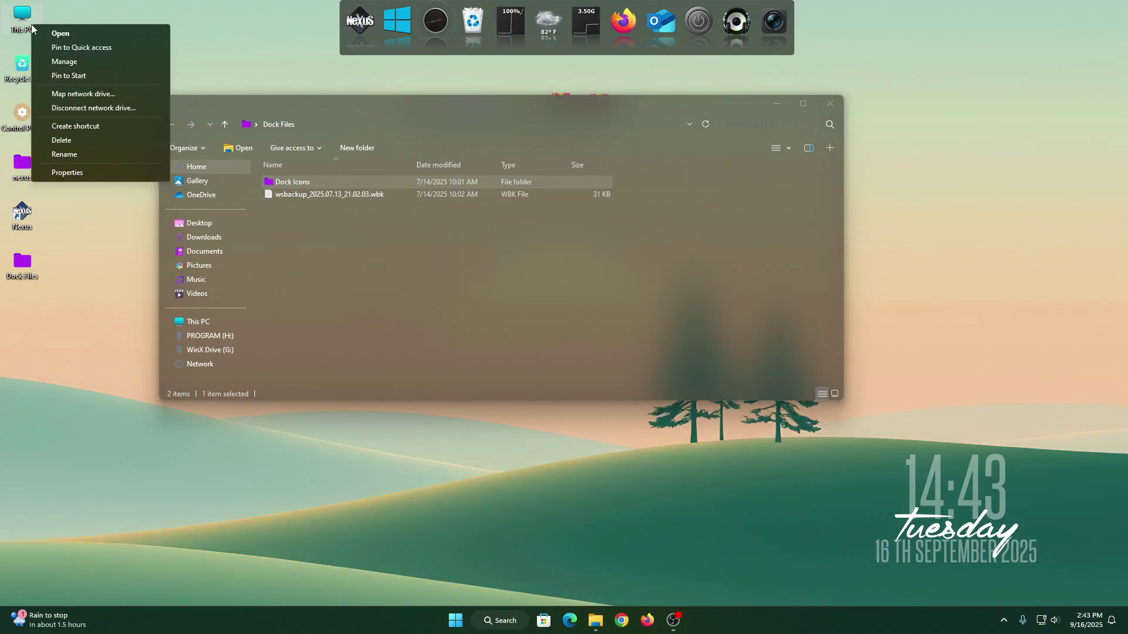
click(47, 34)
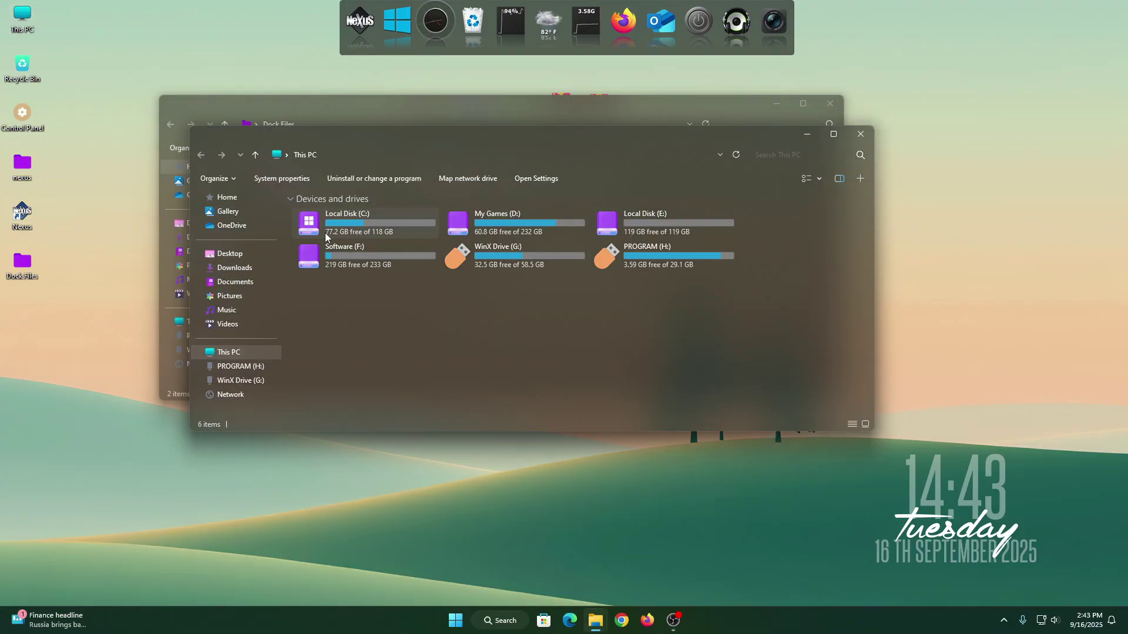
right_click(336, 225)
click(355, 232)
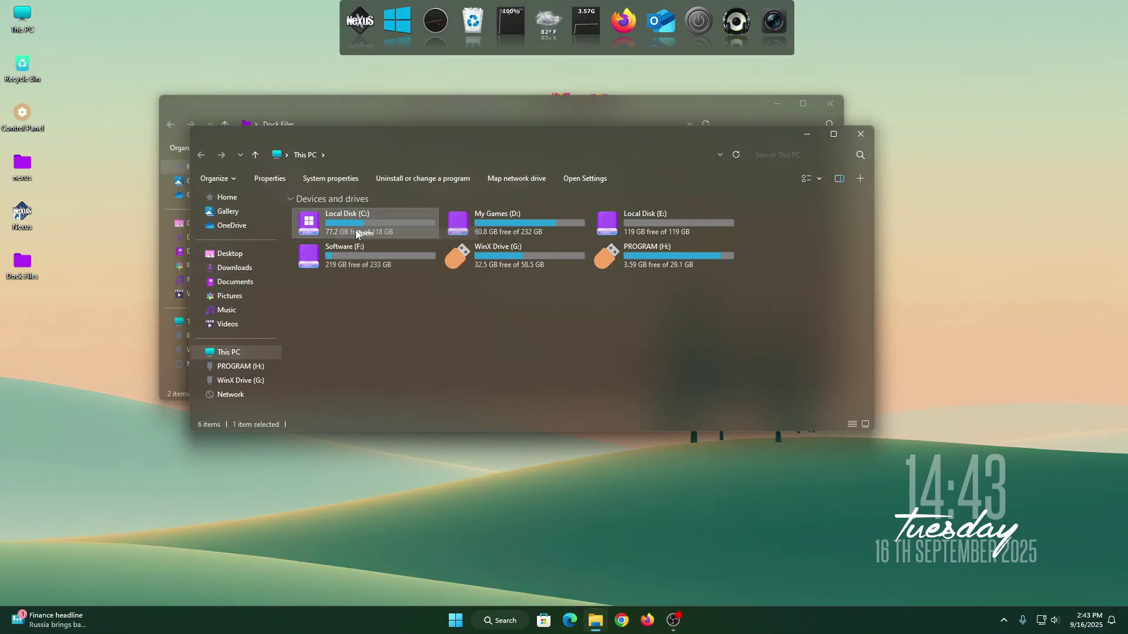
right_click(467, 302)
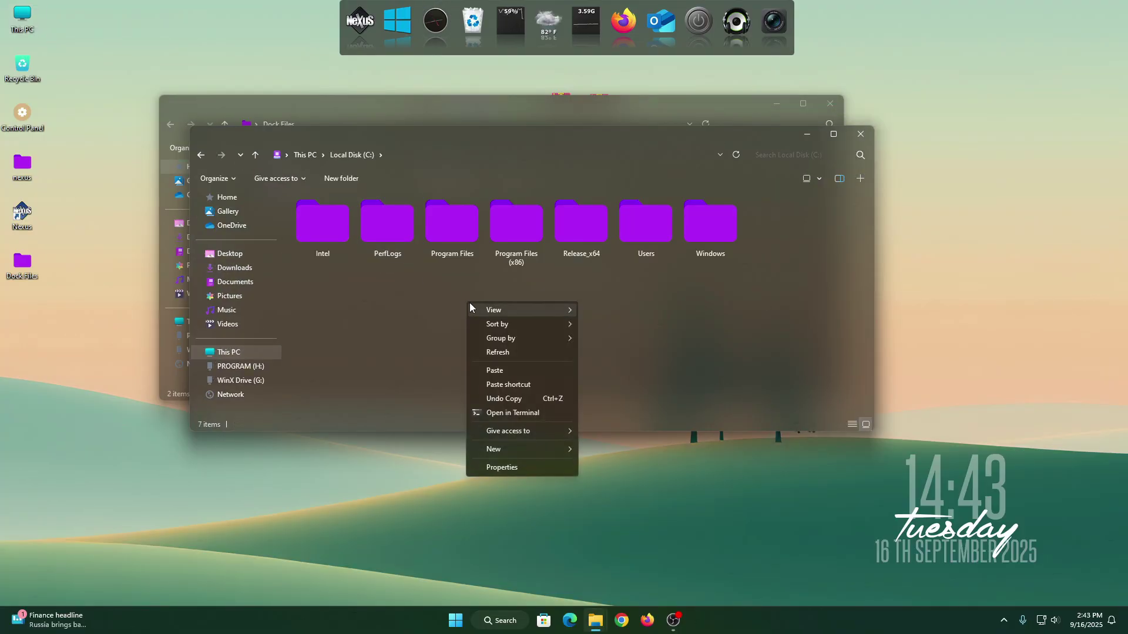
click(496, 371)
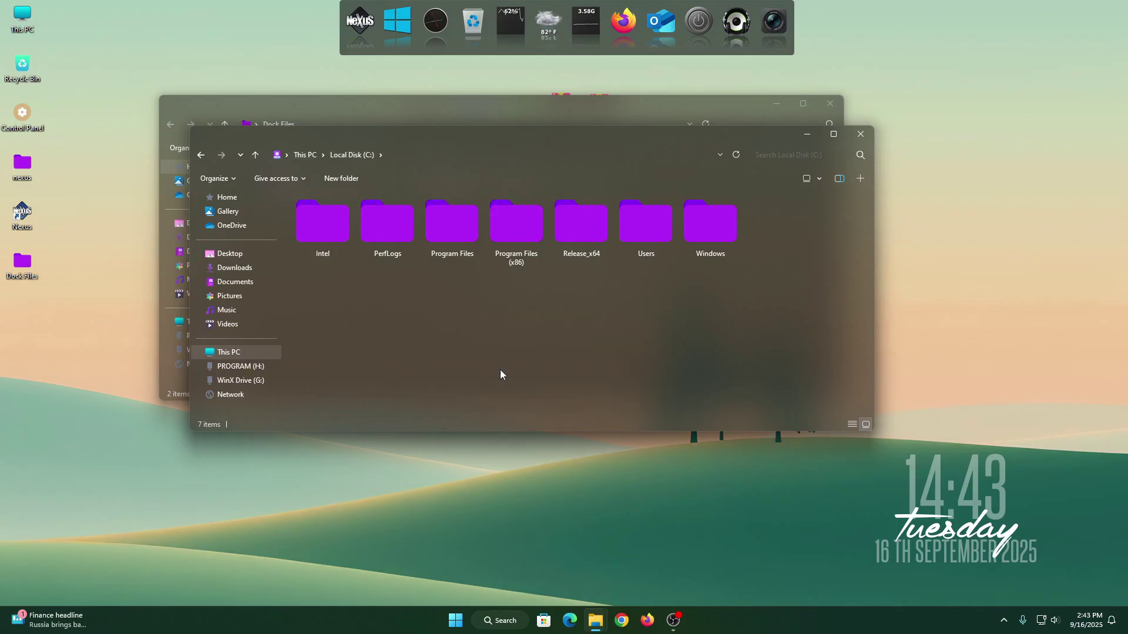
click(859, 135)
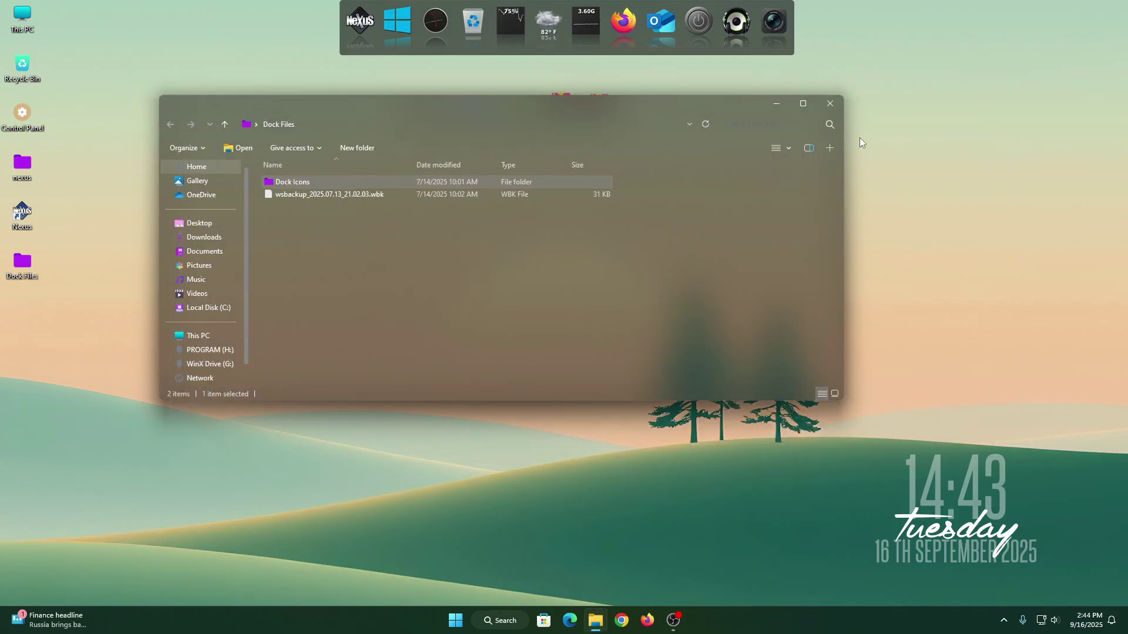
click(829, 107)
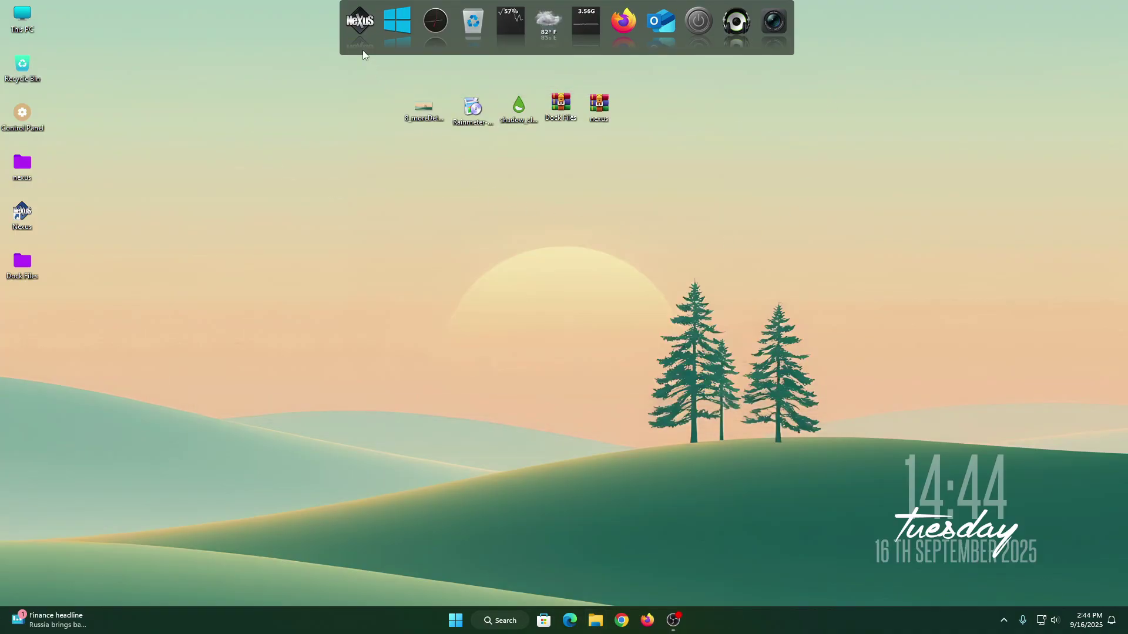
Restore the Nexus configuration from the backup wsbackup_2025.07.13_21.02.03.wbk in the desktop's Dock Files folder.
click(358, 35)
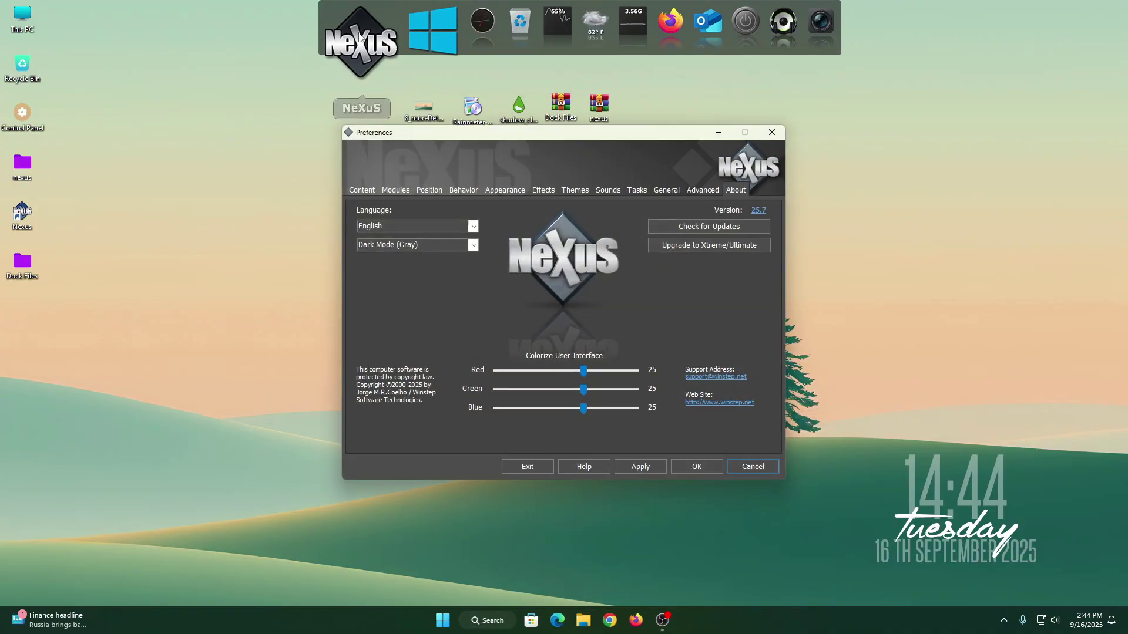
click(708, 191)
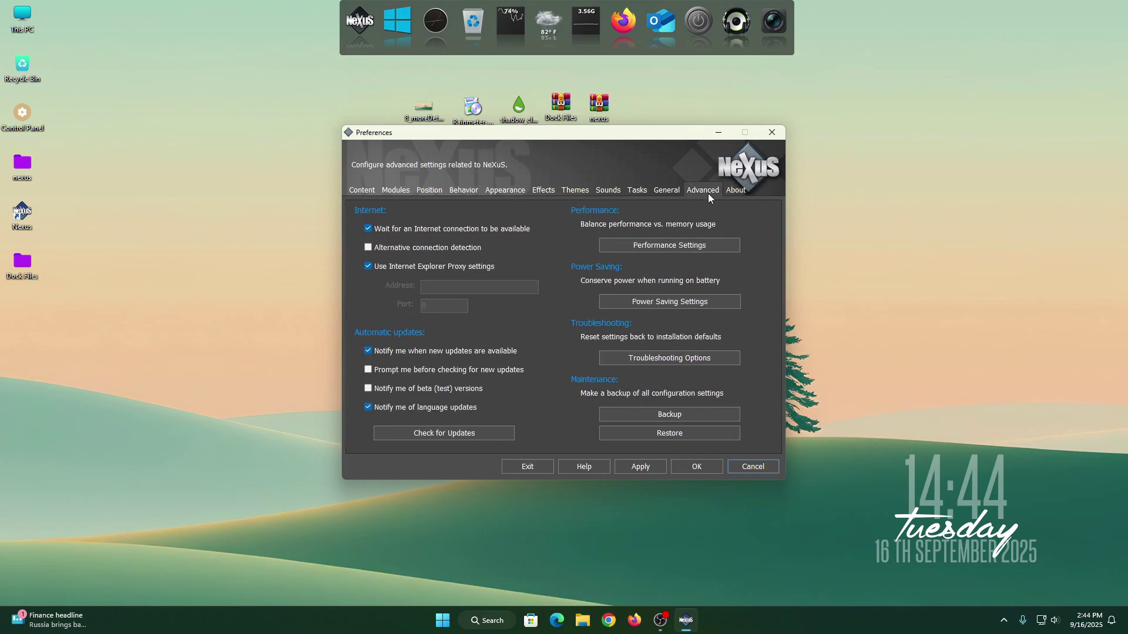
click(657, 432)
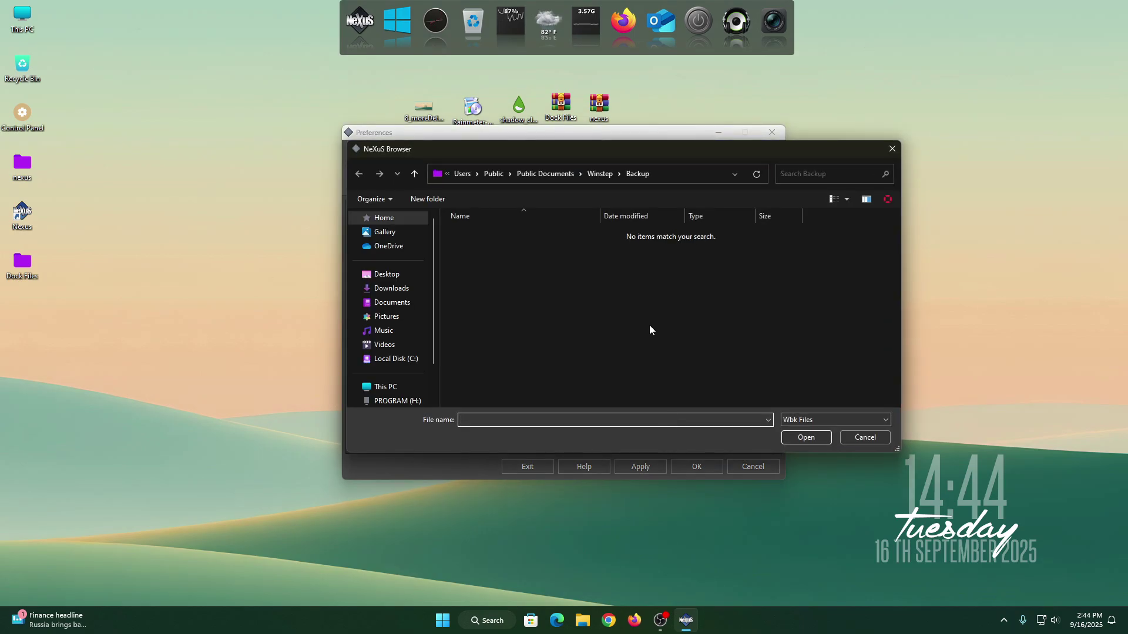
click(393, 276)
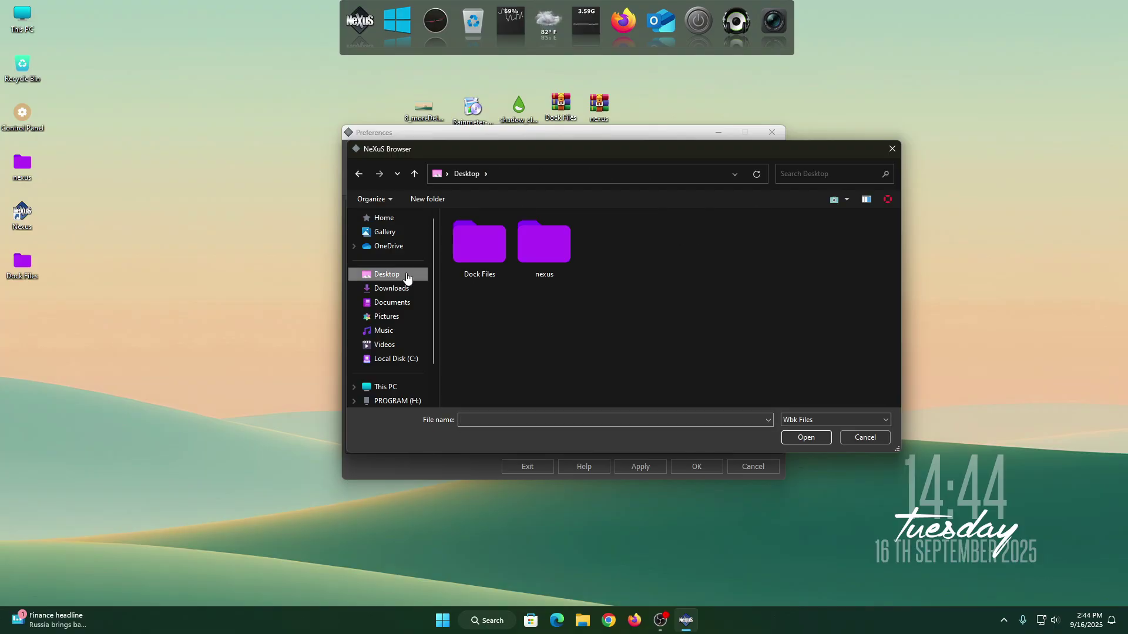
click(480, 258)
right_click(480, 258)
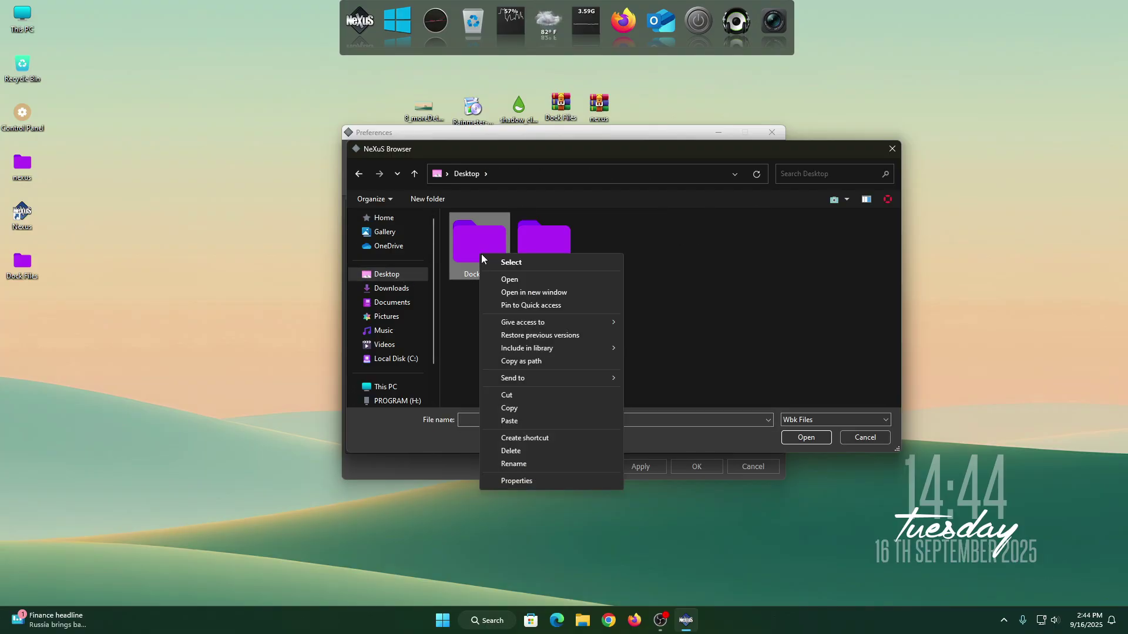
click(501, 279)
click(496, 246)
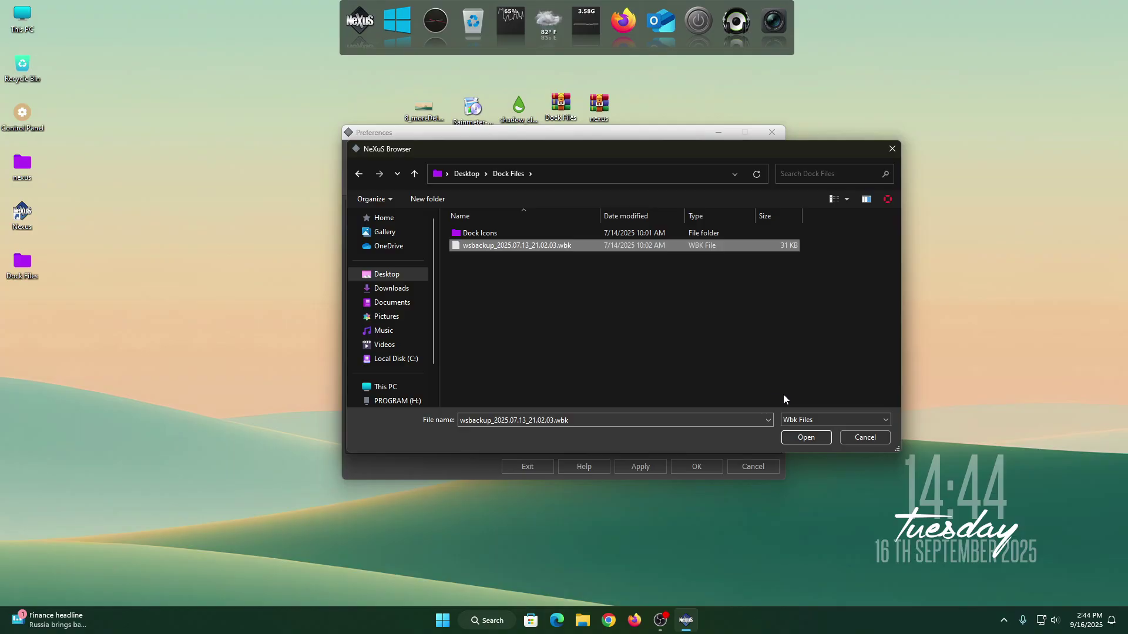
click(806, 438)
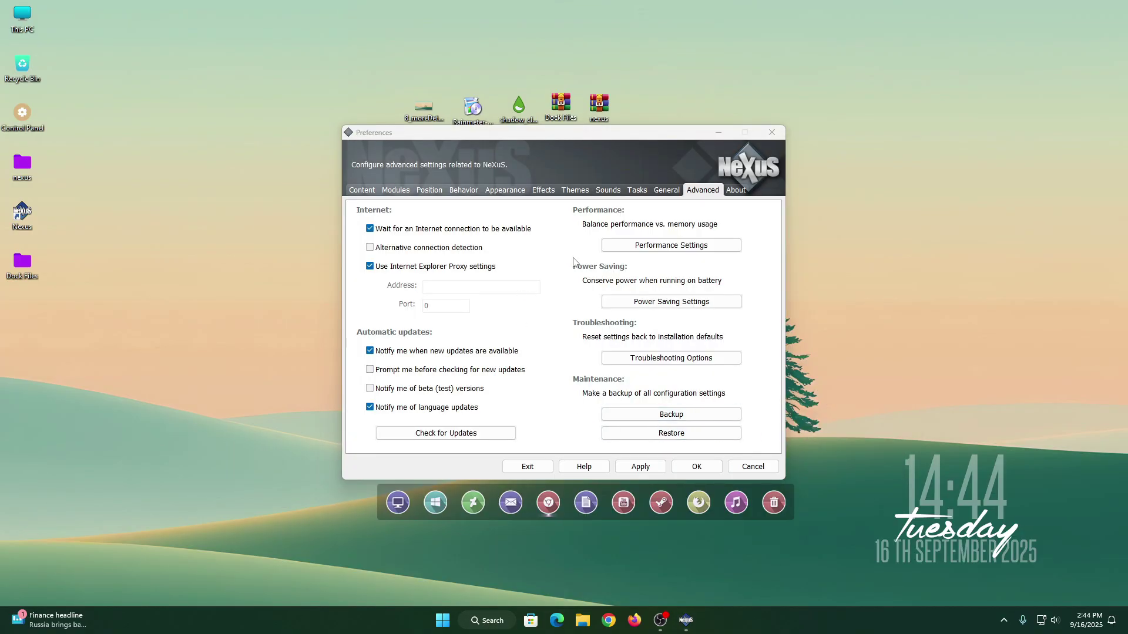
Try the Skull theme on the Nexus dock.
click(572, 191)
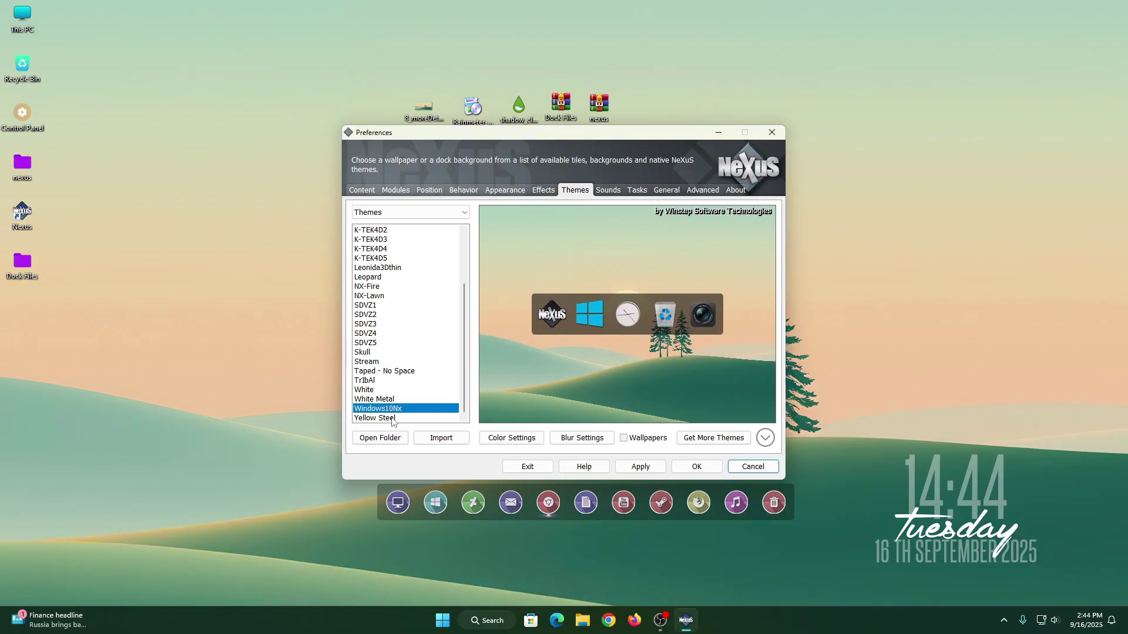
click(389, 352)
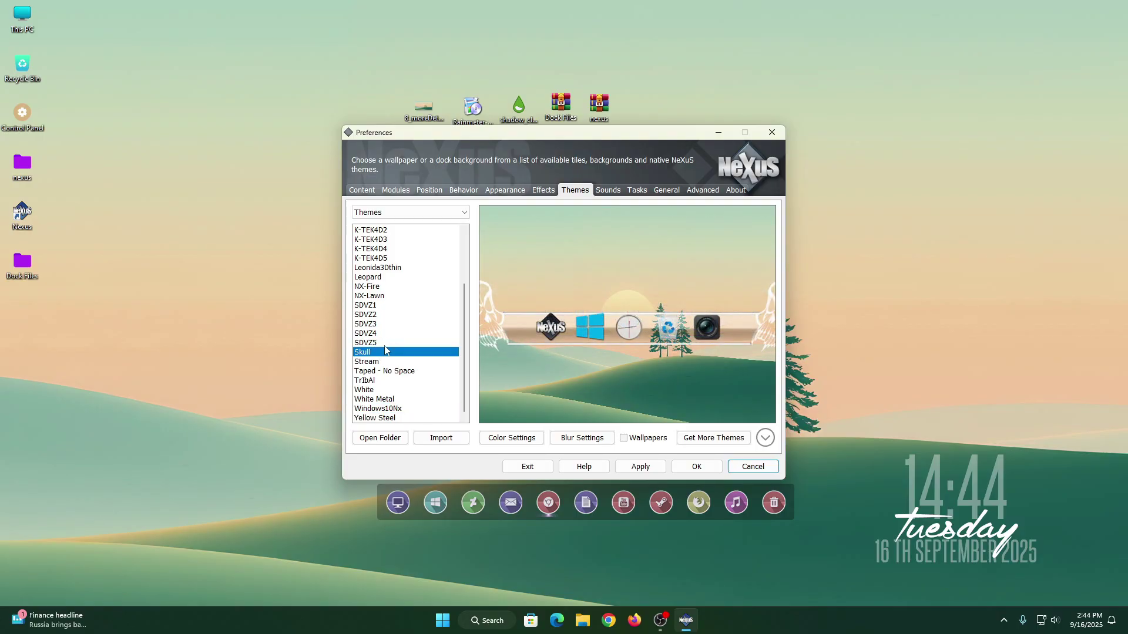
click(646, 467)
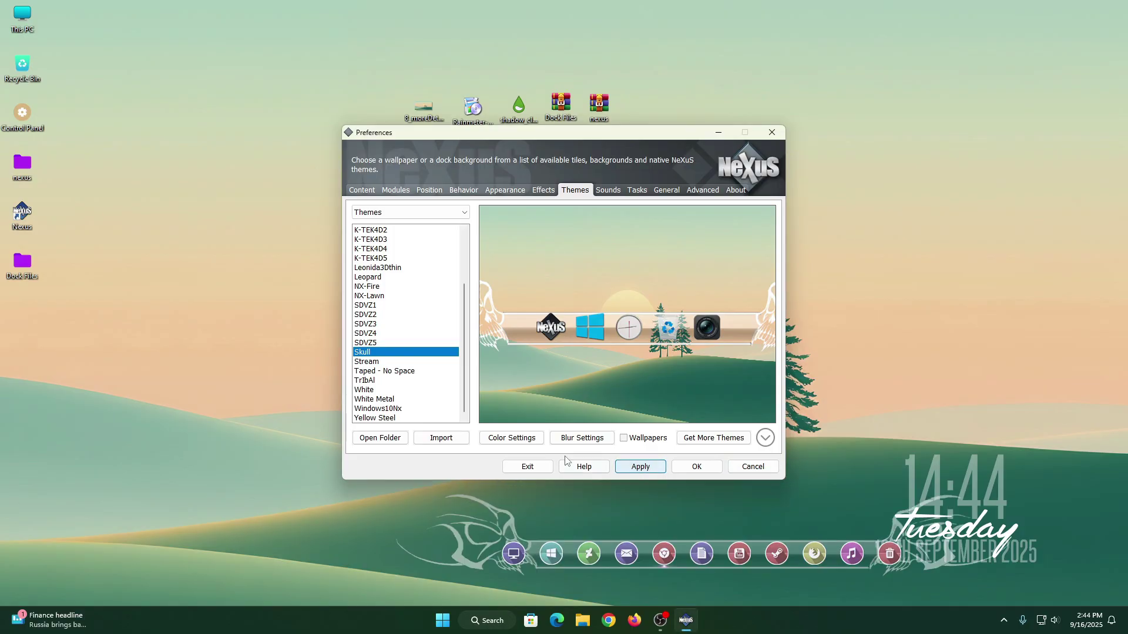
Preview further Nexus dock themes and try K-TEK4D5 on the dock.
click(384, 362)
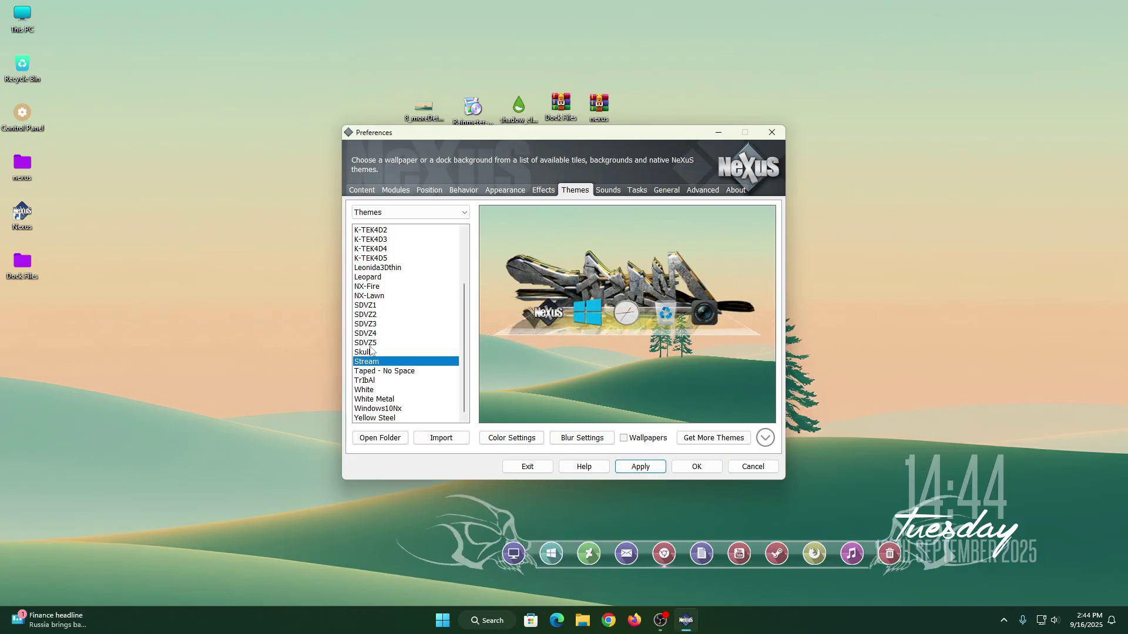
scroll(370, 351, up, 1)
click(371, 349)
scroll(370, 349, up, 1)
scroll(370, 349, up, 1)
click(373, 333)
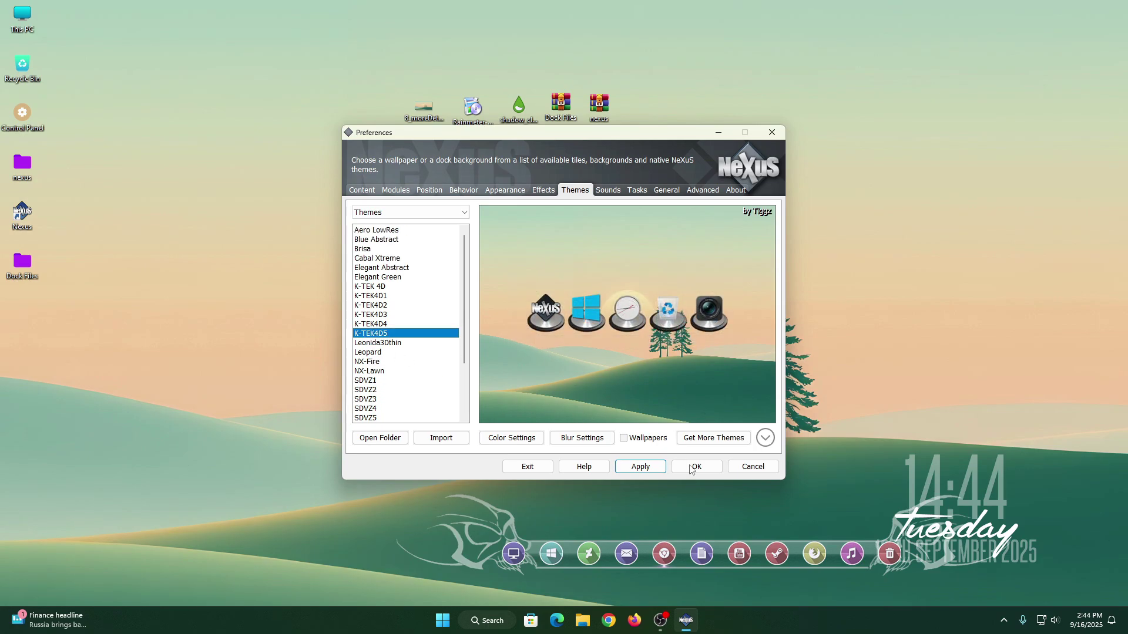
click(650, 468)
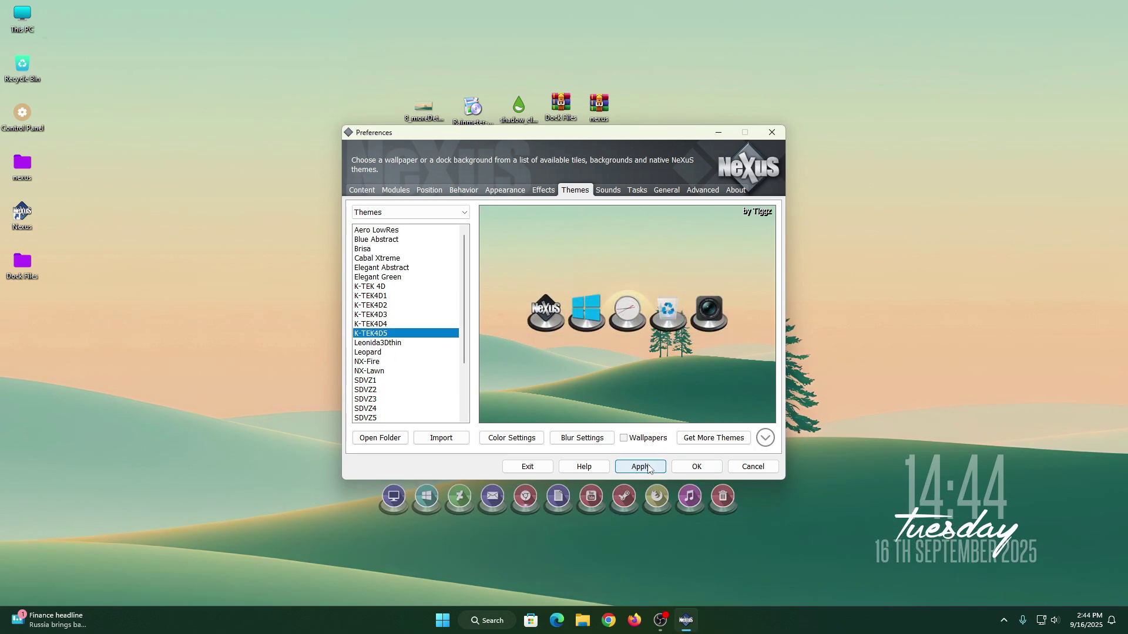
Move the Preferences window clear of the dock, set the dock theme to Windows10Nx and accept the preferences.
drag(558, 133, 367, 39)
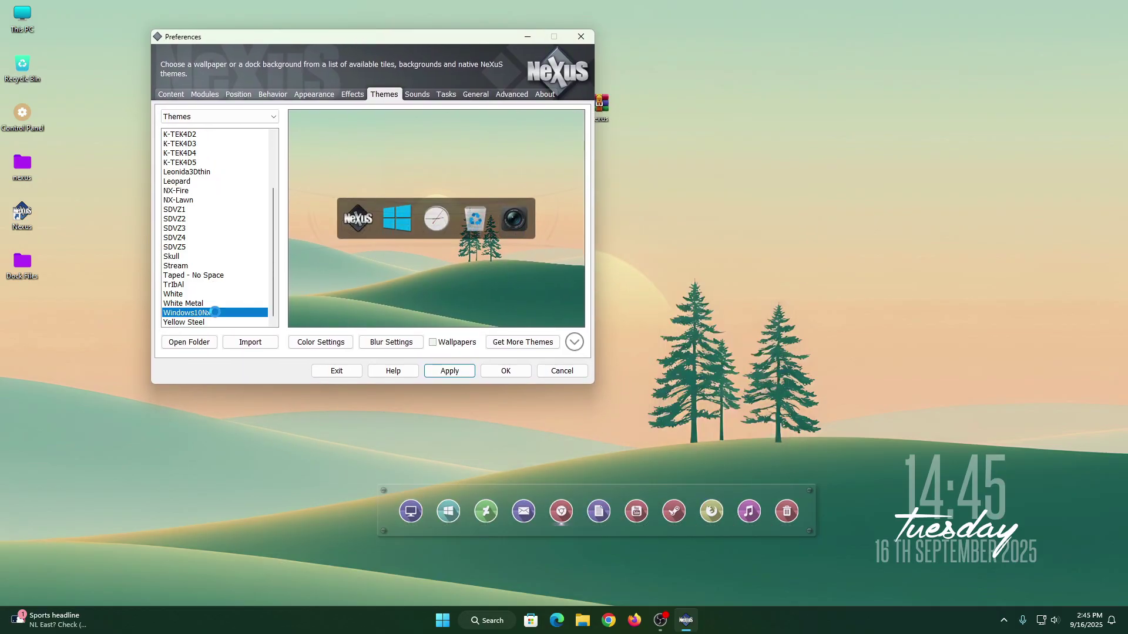
click(210, 322)
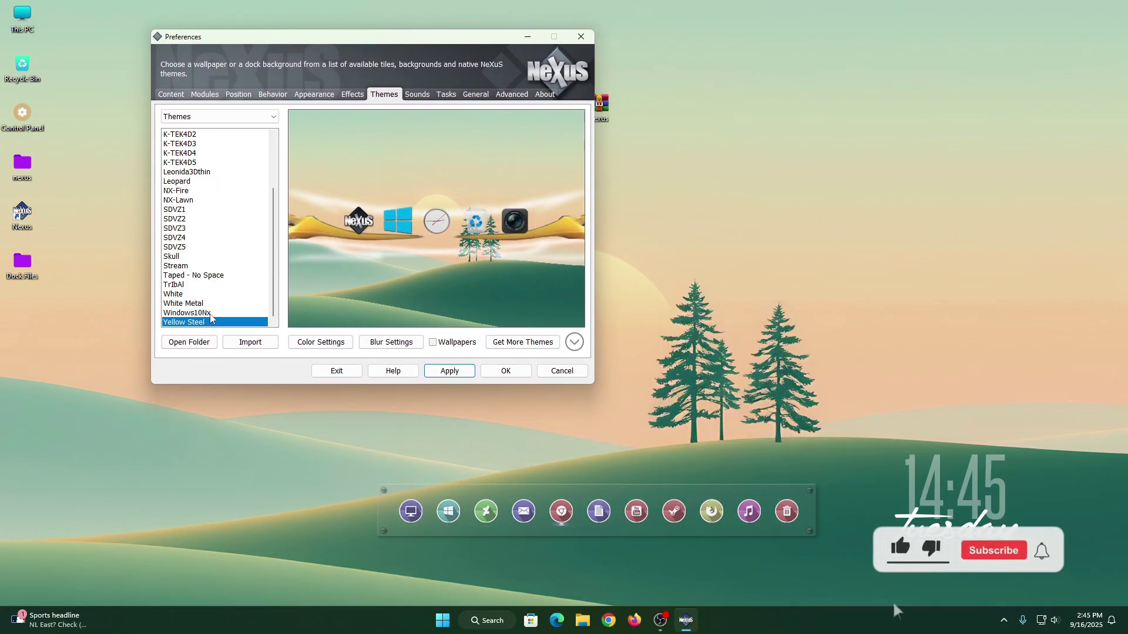
click(212, 314)
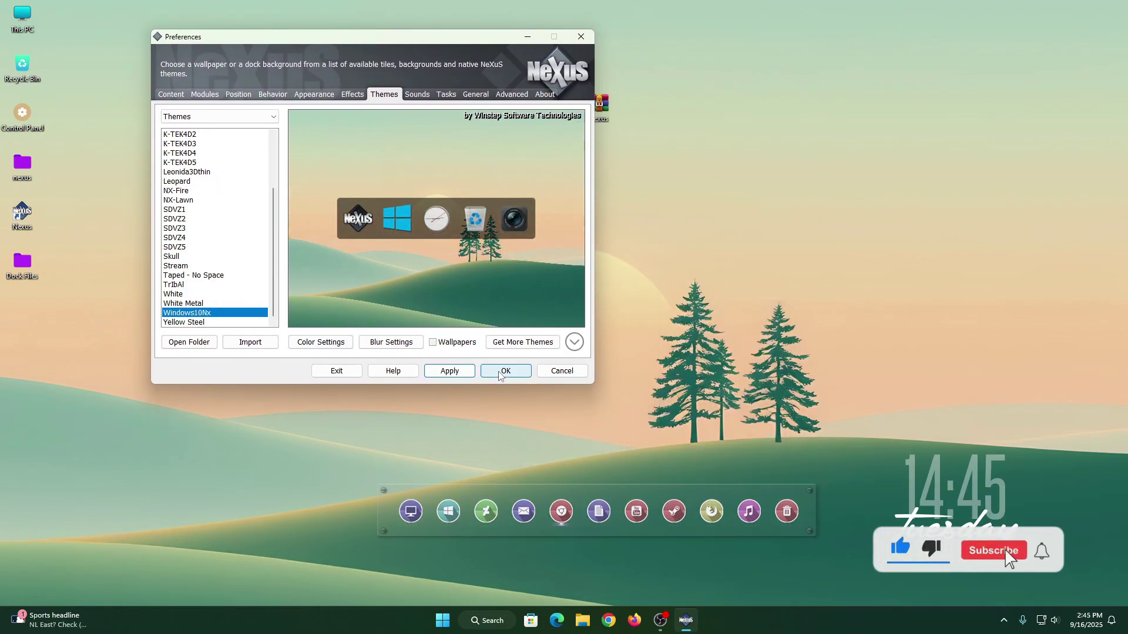
click(506, 370)
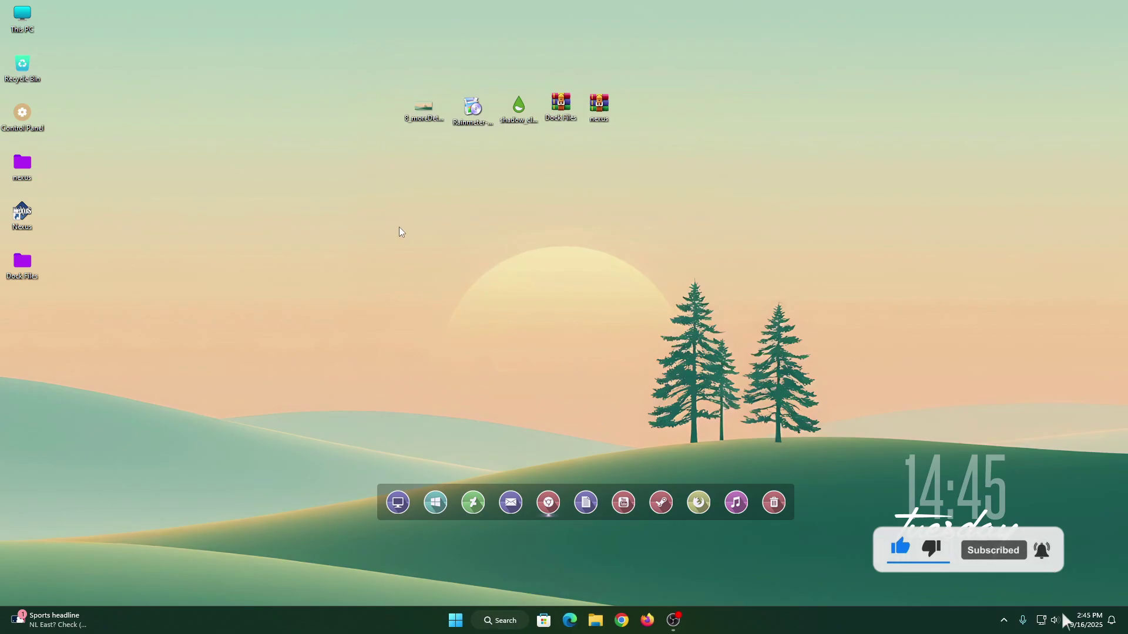
Hide the desktop icons and set the Windows taskbar to hide automatically, closing the taskbar settings.
right_click(365, 164)
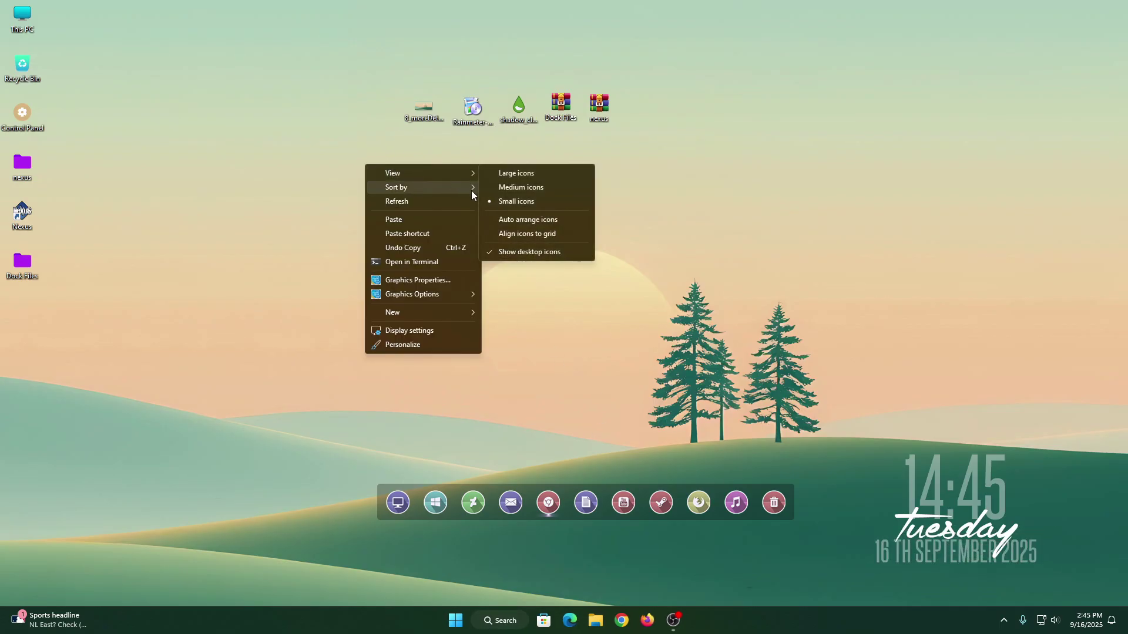
click(525, 250)
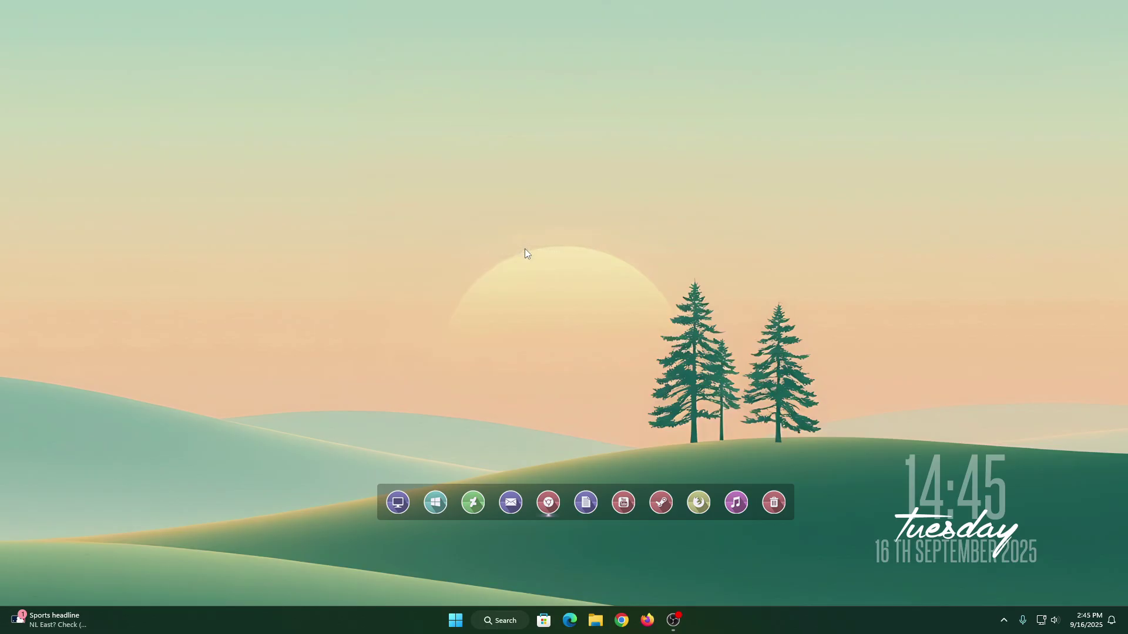
right_click(311, 618)
click(333, 597)
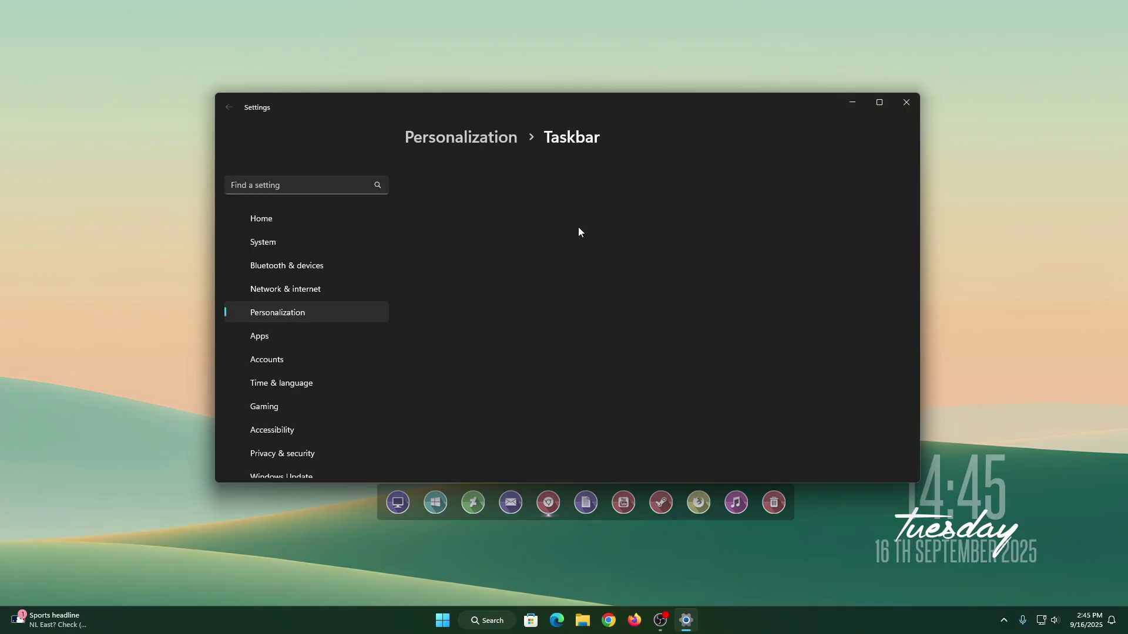
scroll(578, 226, down, 3)
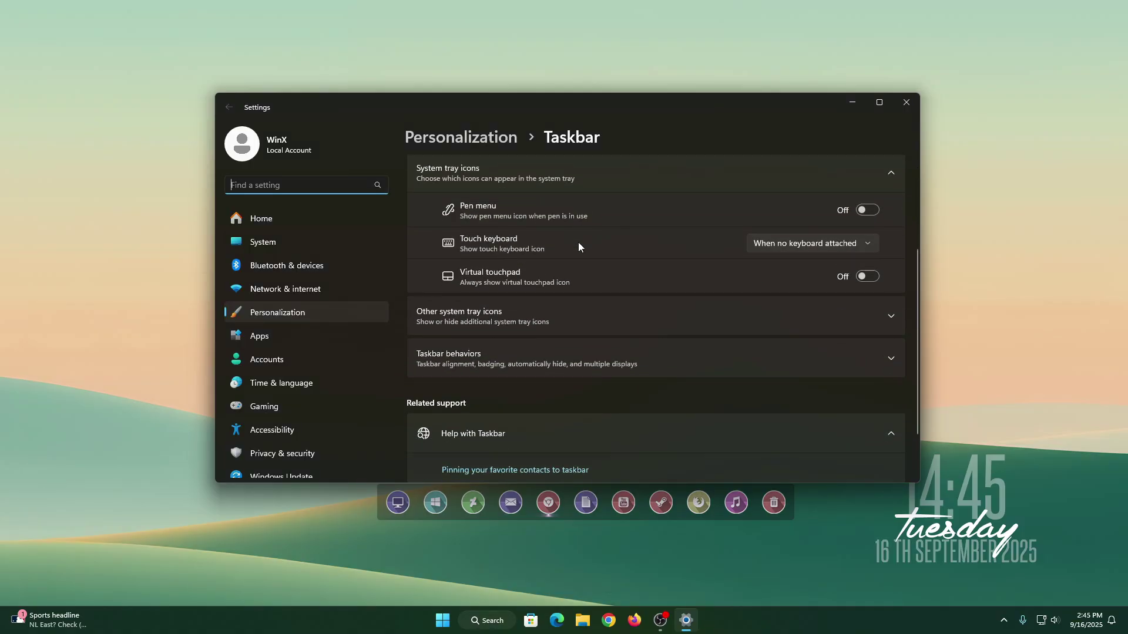
click(555, 363)
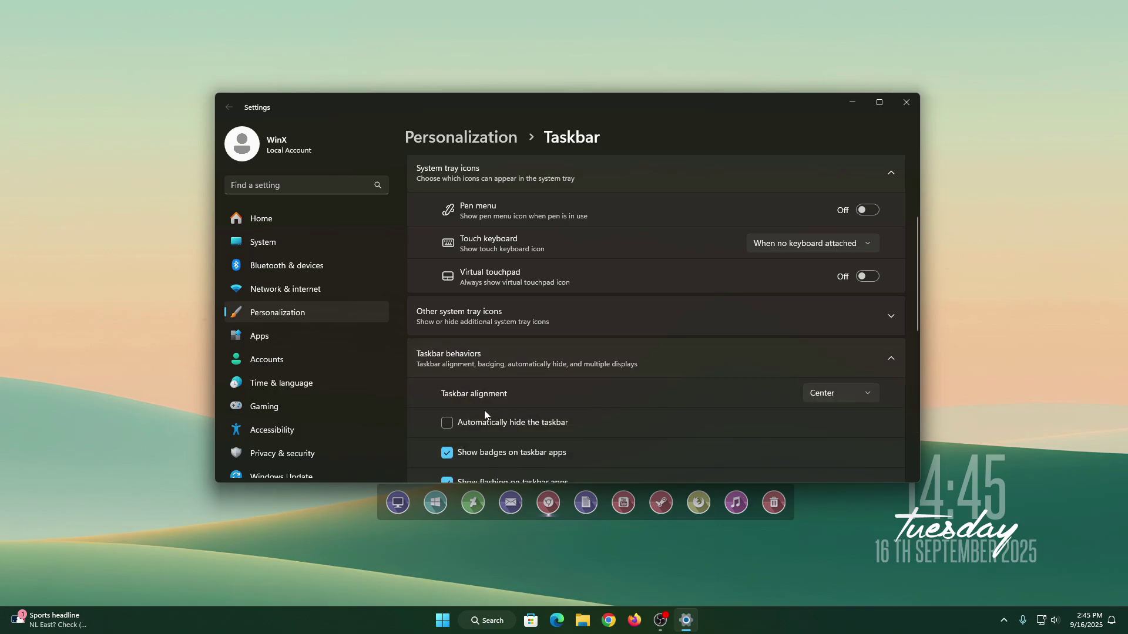
click(447, 423)
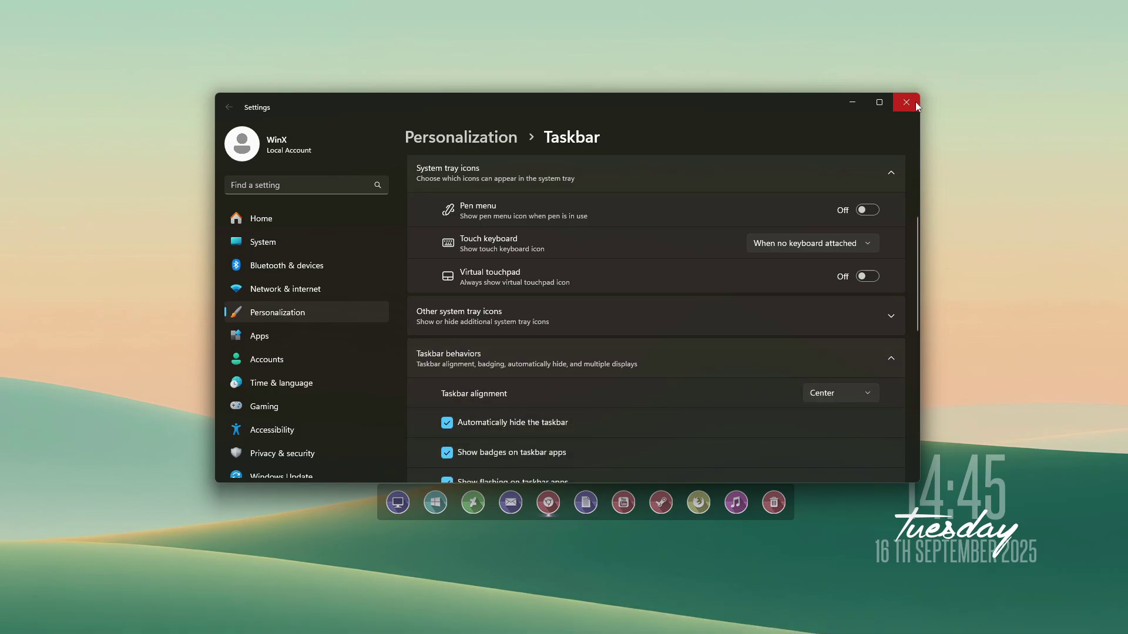
click(917, 103)
Move the Nexus dock down near the desktop's lower edge and the Shadow Clock to the upper-left area of the wallpaper.
mouse_move(698, 504)
mouse_down()
mouse_move(695, 548)
mouse_move(685, 517)
mouse_up()
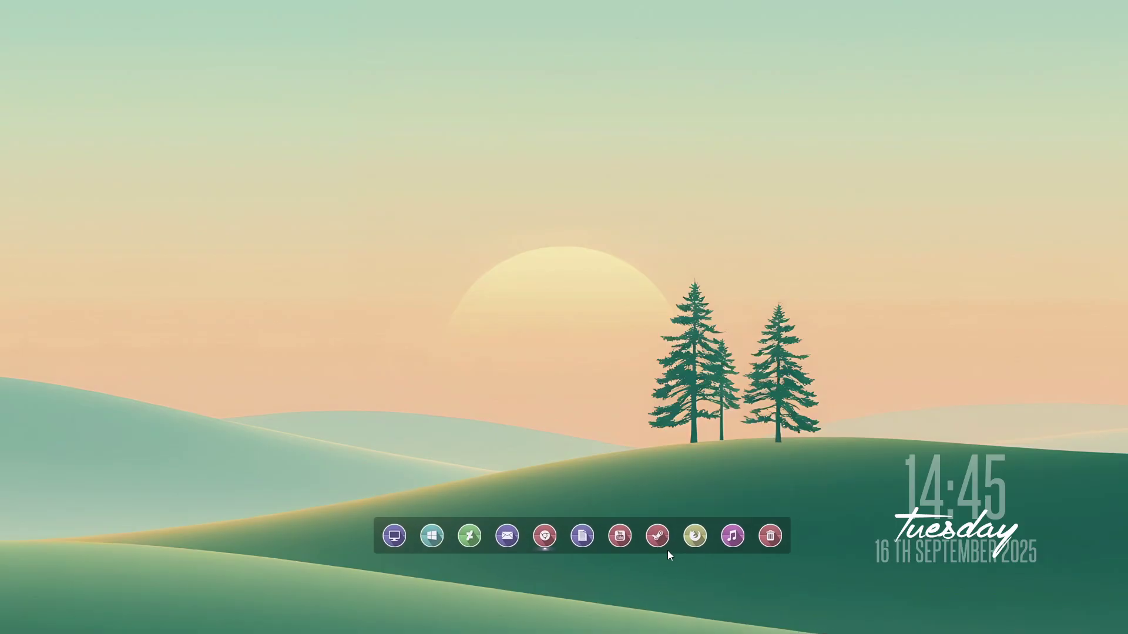
drag(931, 530, 211, 111)
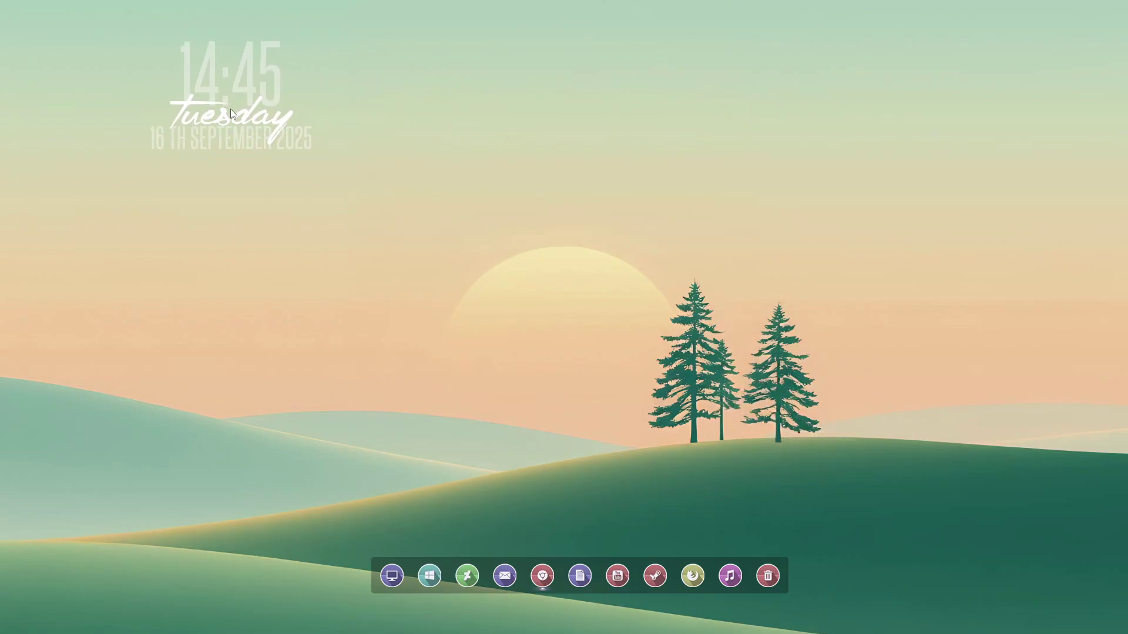
drag(249, 104, 347, 172)
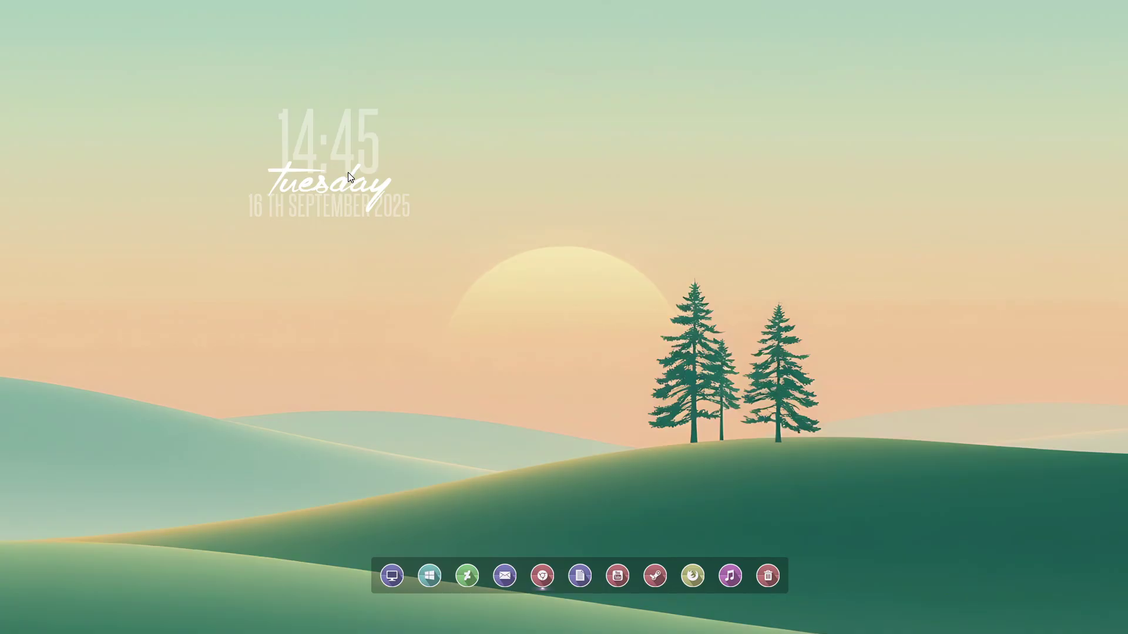
Load the 24H Shadow Clock variant meant for dark backgrounds, close the skin manager and move the clock to the upper centre above the sun.
right_click(348, 170)
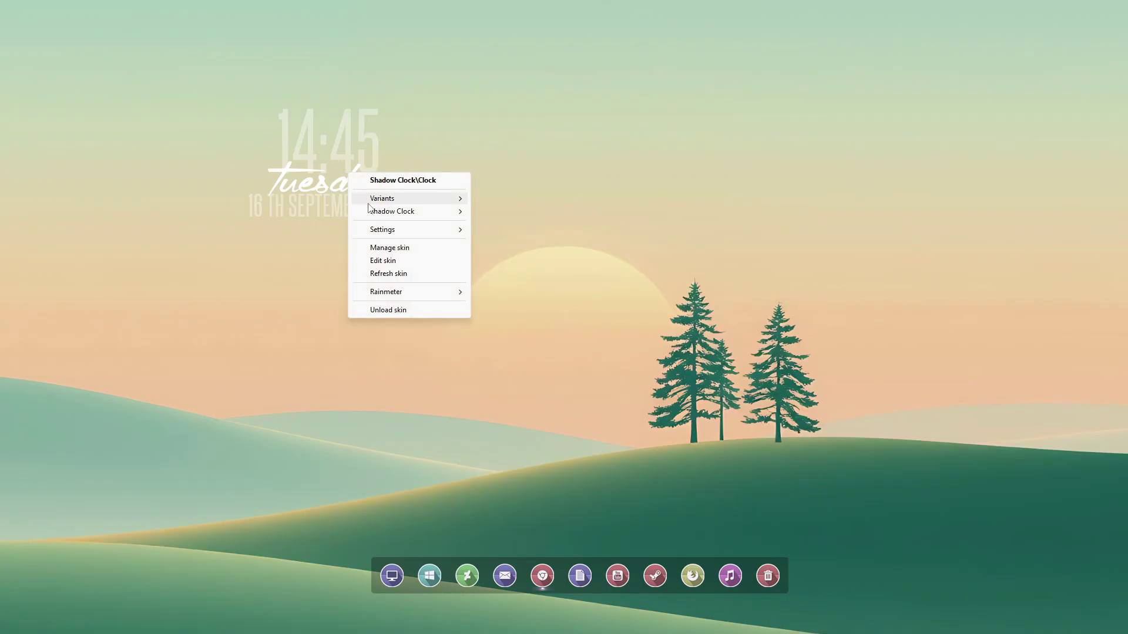
click(389, 247)
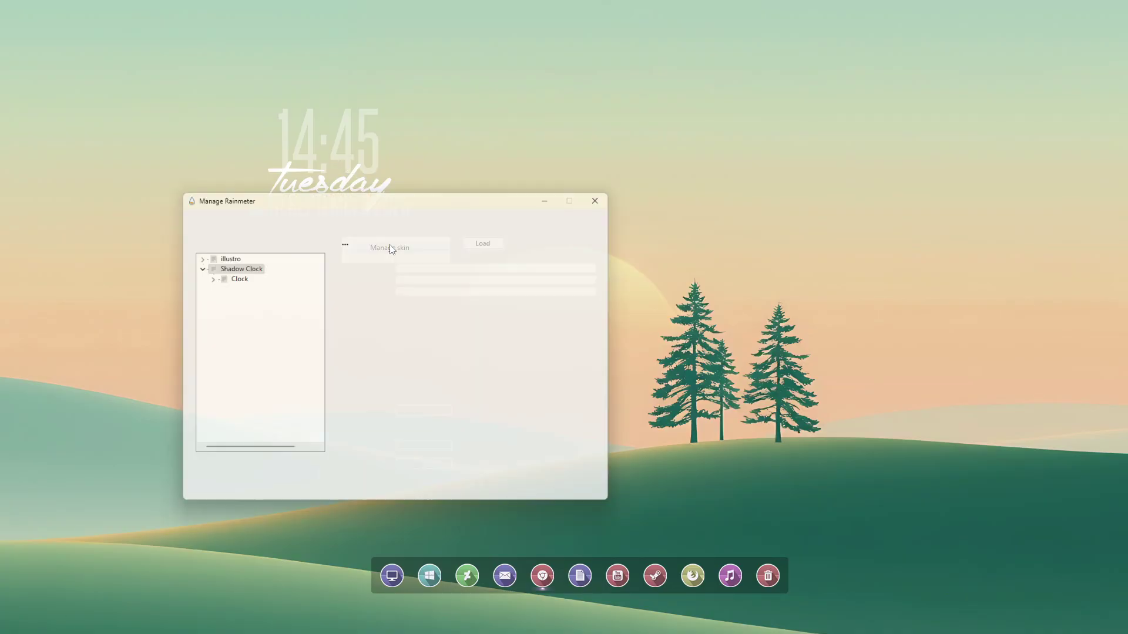
drag(365, 205, 659, 204)
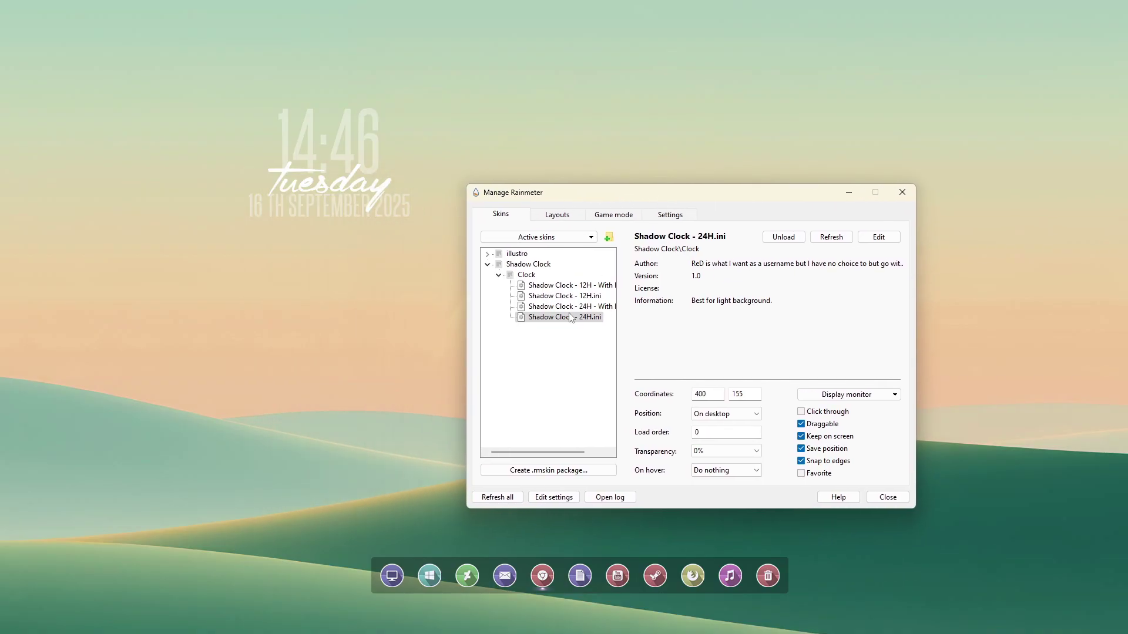
click(563, 306)
click(785, 239)
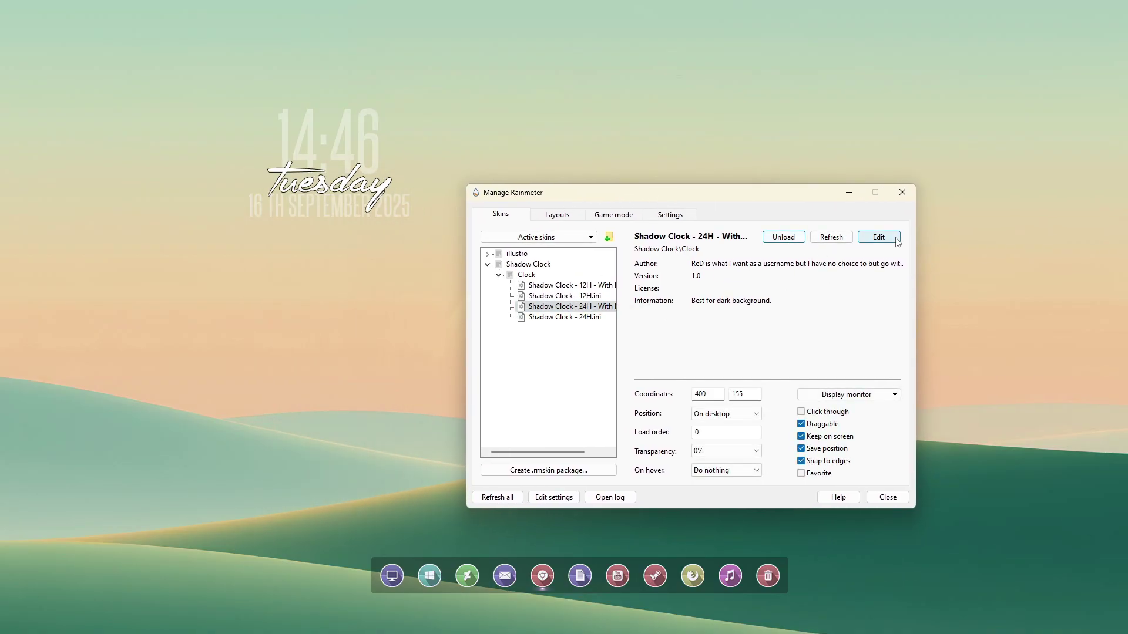
click(903, 193)
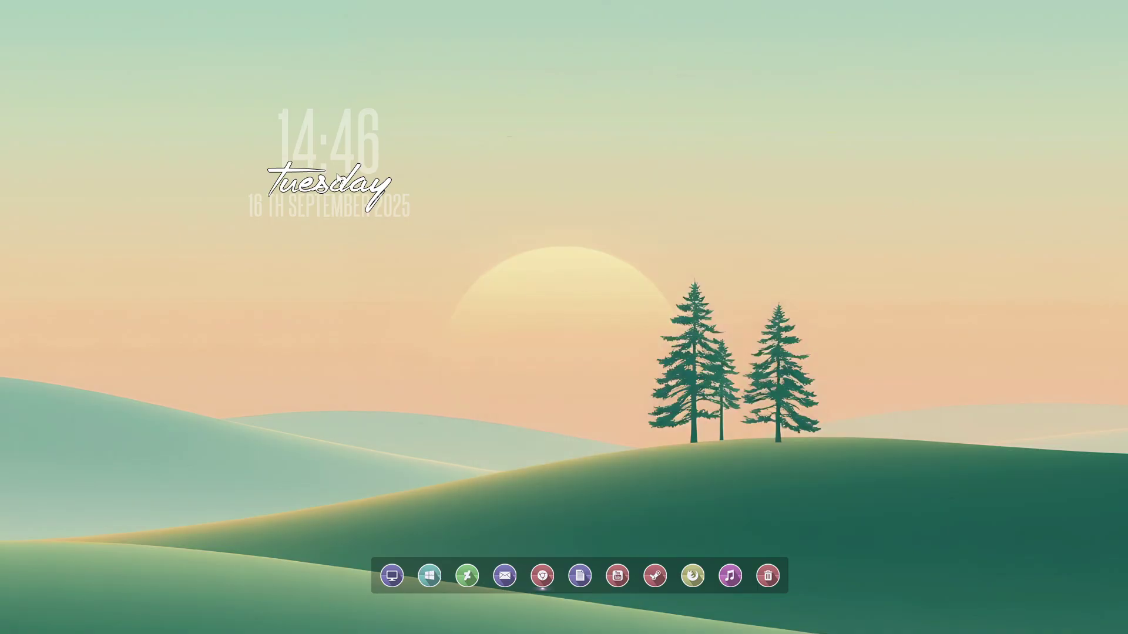
drag(370, 197, 575, 170)
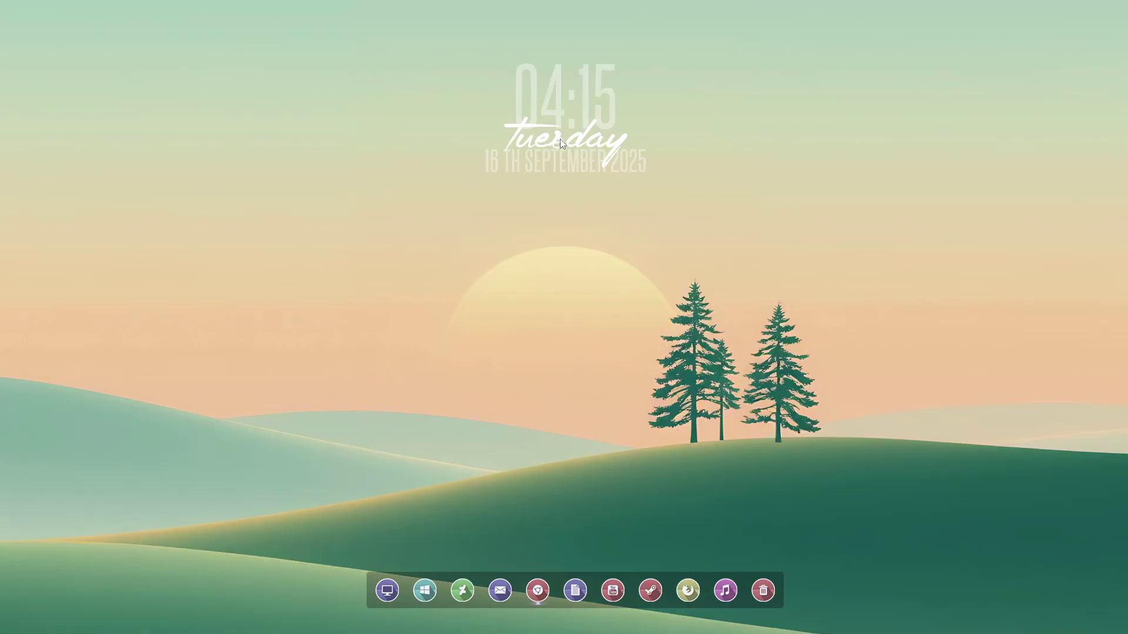
Open the Shadow Clock - 12H.ini skin file for editing and set FontColor in the MeterWeekday section to 0,0,0.
right_click(559, 138)
click(597, 227)
scroll(514, 344, down, 2)
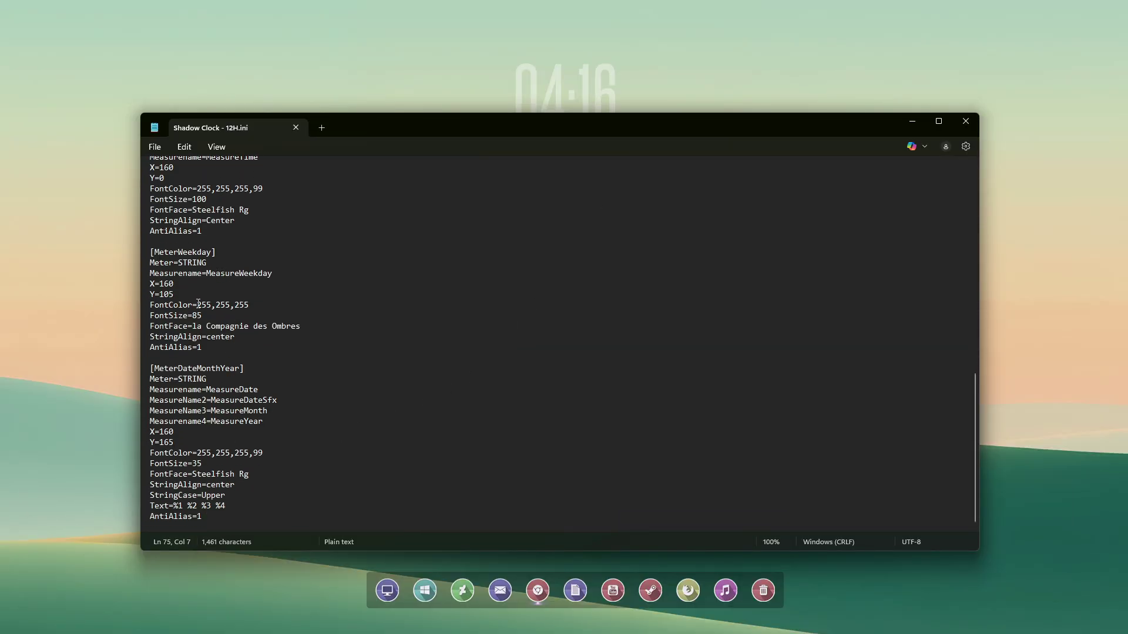
drag(204, 306, 210, 306)
text(0)
drag(207, 305, 228, 305)
text(0,0)
Set FontColor in the MeterTime section of the skin file to 0,0,0,80.
scroll(370, 353, up, 2)
drag(196, 253, 229, 253)
text(0,0)
double_click(216, 254)
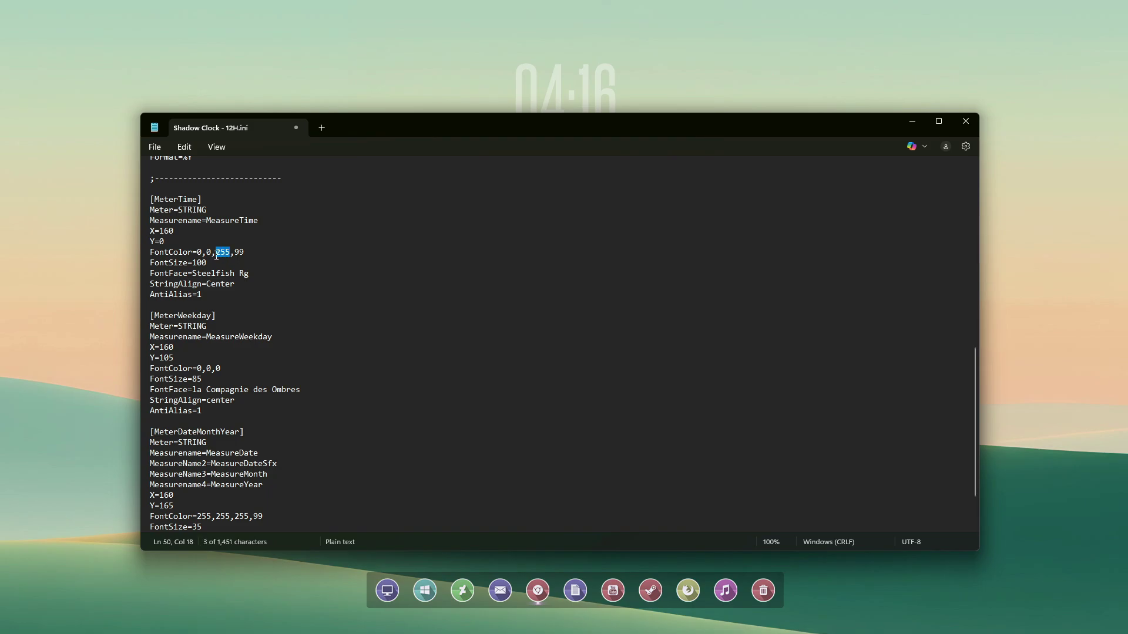
text(0)
drag(230, 252, 237, 253)
text(80)
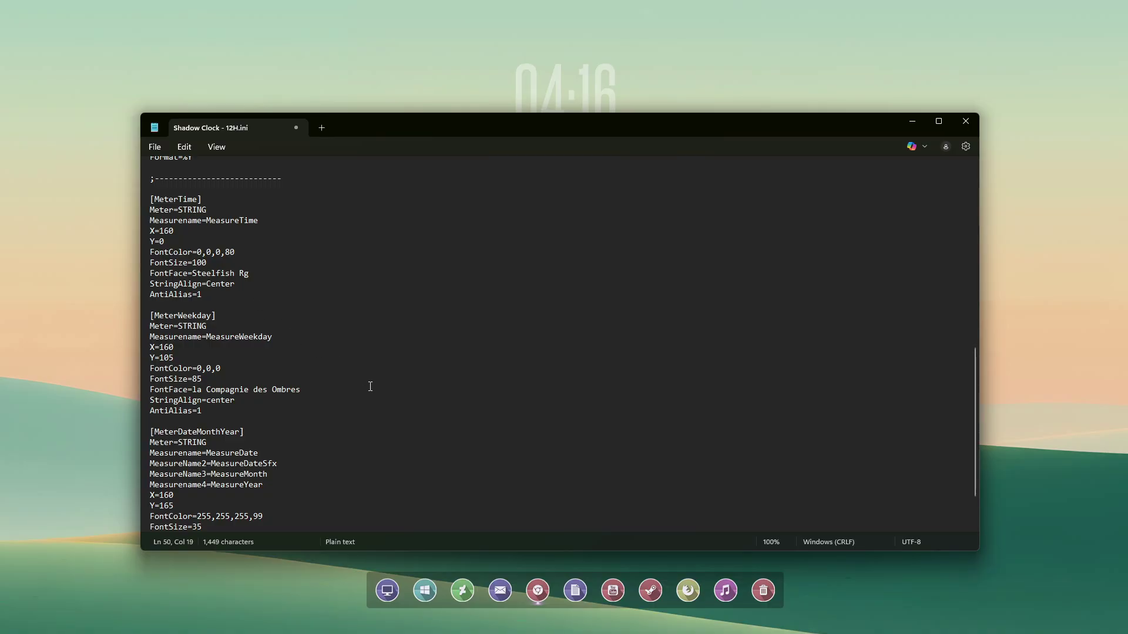
Set FontColor in the MeterDateMonthYear section to 0,0,0,80, then save and close the skin file.
scroll(370, 386, down, 2)
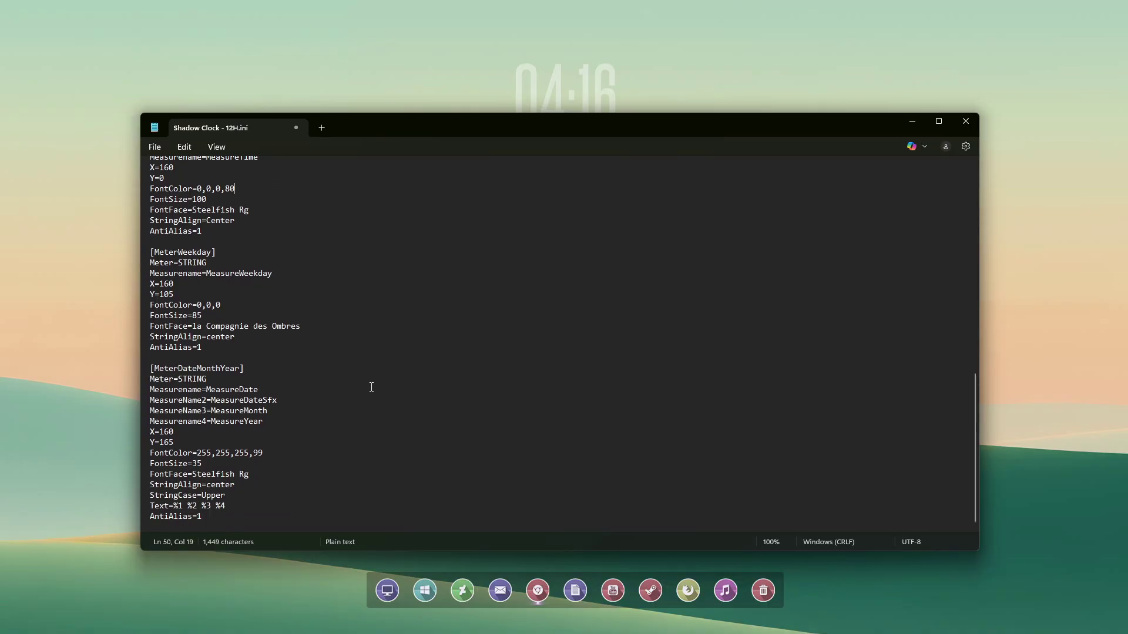
drag(199, 448, 211, 448)
text(0)
drag(206, 450, 227, 451)
text(0)
key(Delete)
text(0)
double_click(228, 452)
text(8)
click(154, 147)
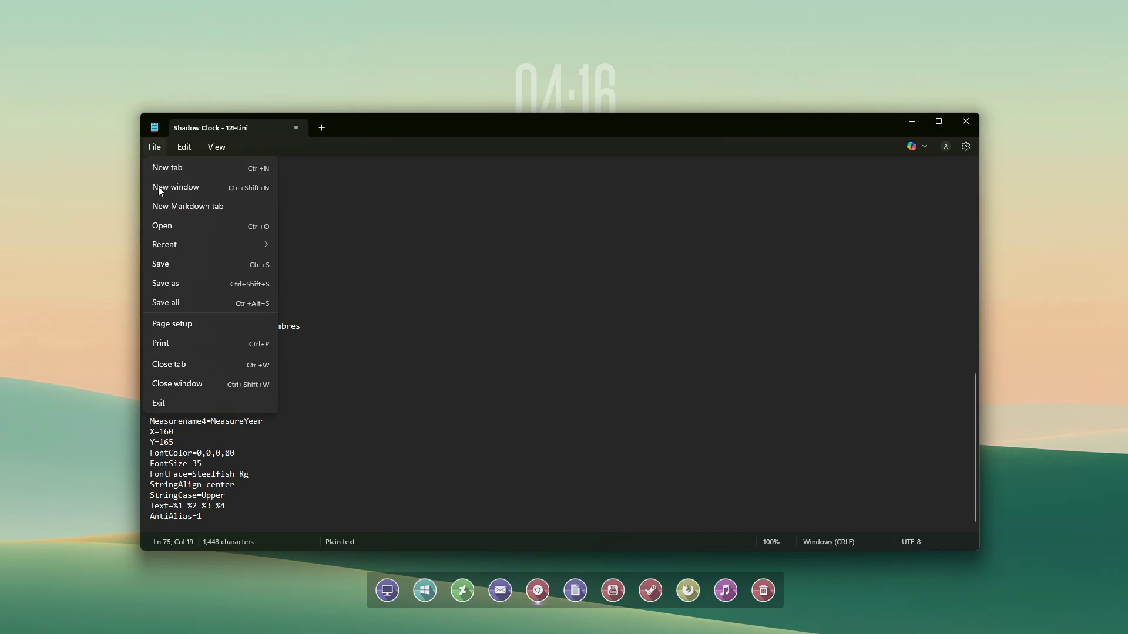
click(162, 260)
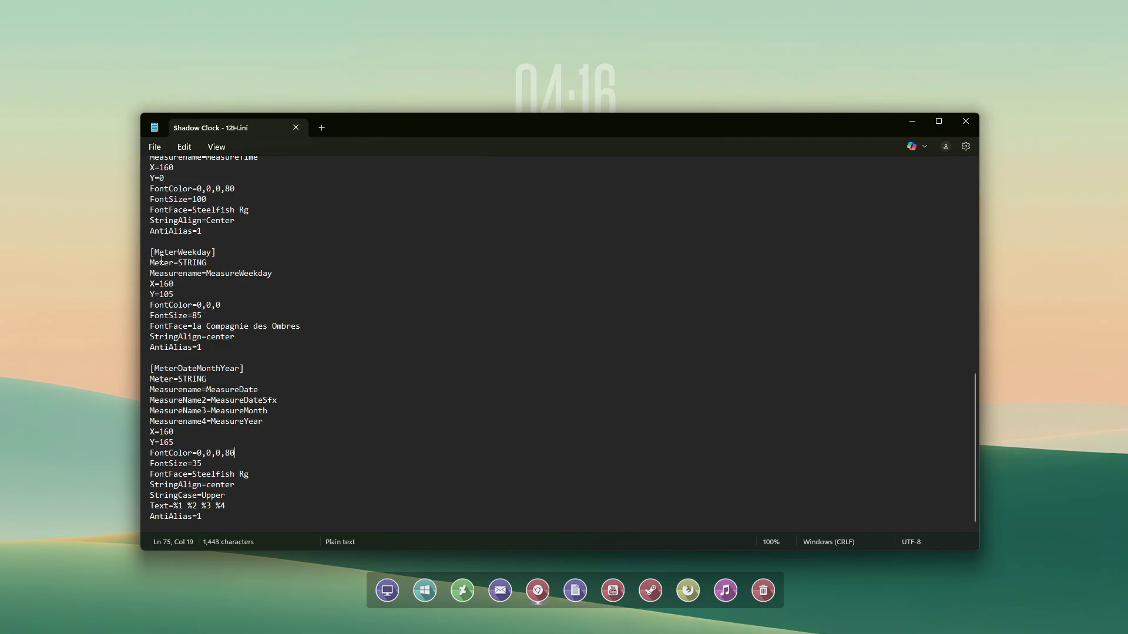
click(964, 121)
Refresh the Shadow Clock skin and move the clock slightly lower, centred above the sun.
right_click(576, 145)
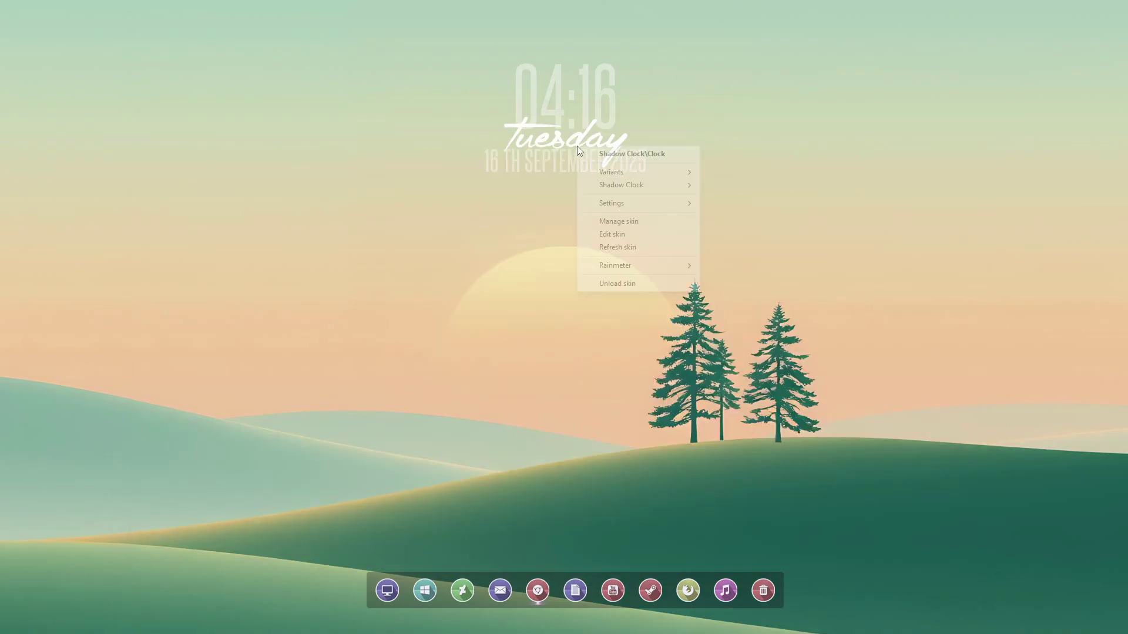
click(606, 247)
drag(583, 145, 578, 158)
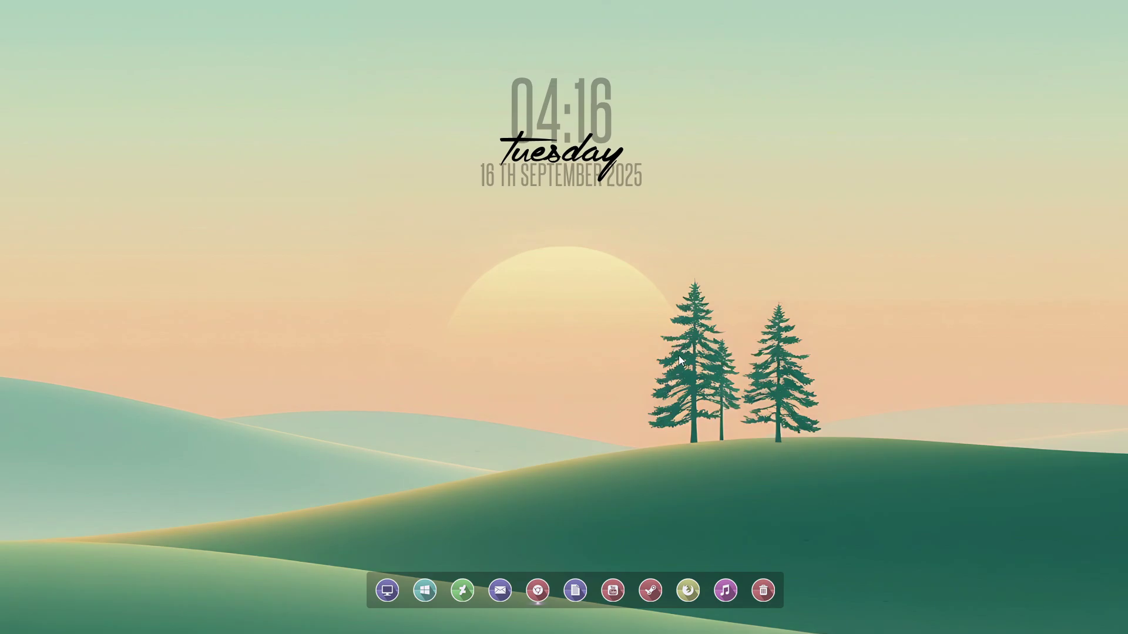